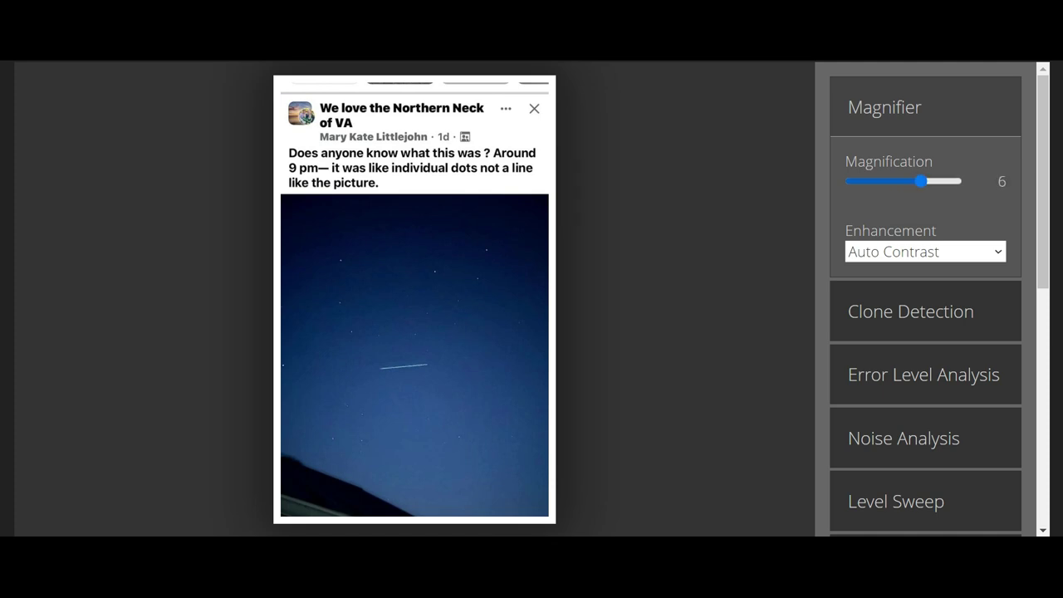
Run Clone Detection on the night-sky screenshot with the minimal similarity lowered to 0.24
mouse_move(465, 357)
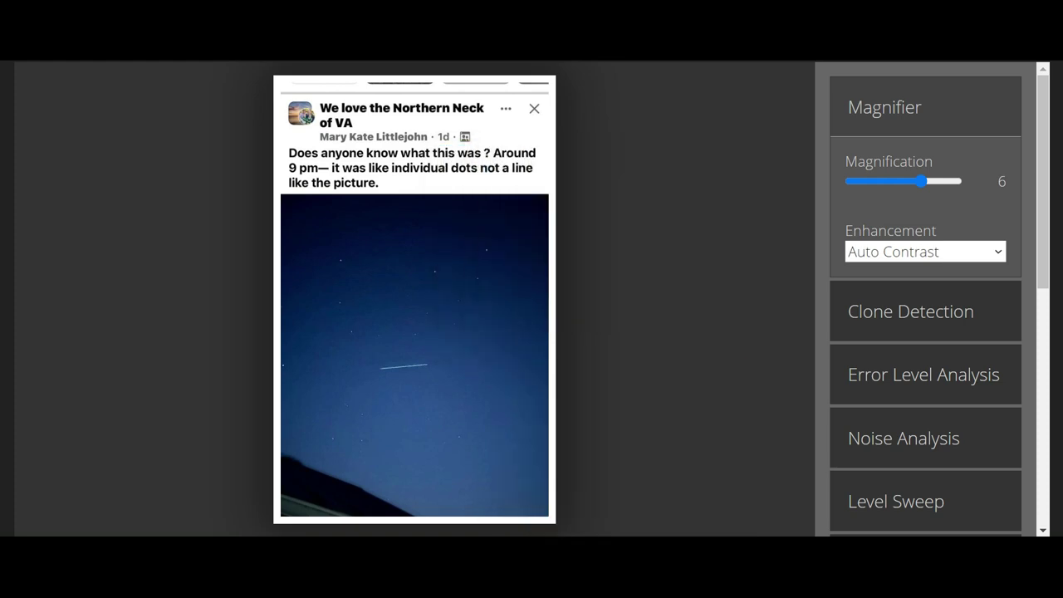
left_click(911, 312)
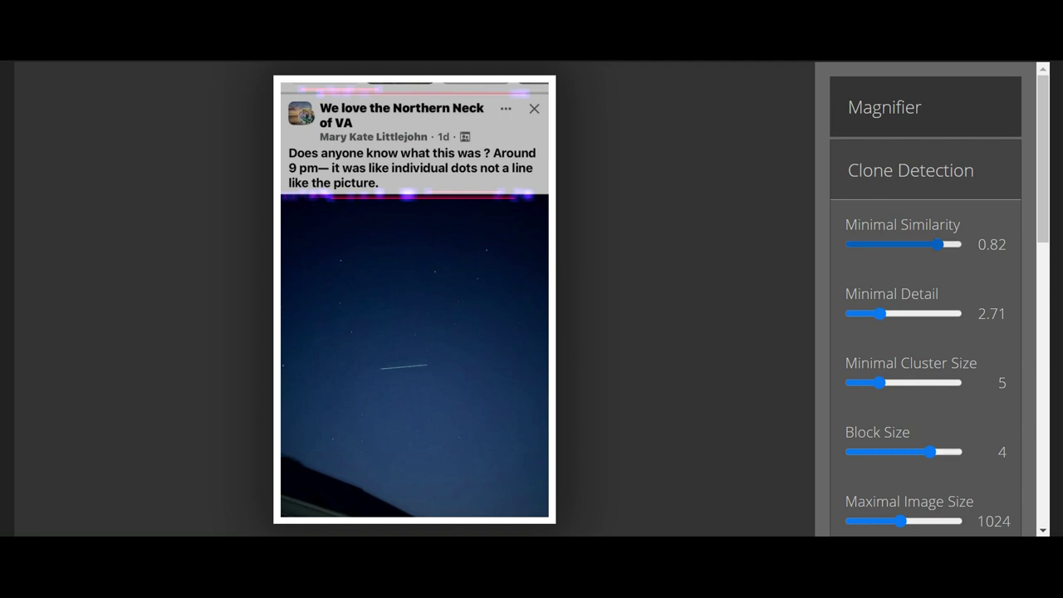
left_click_drag(938, 244, 876, 245)
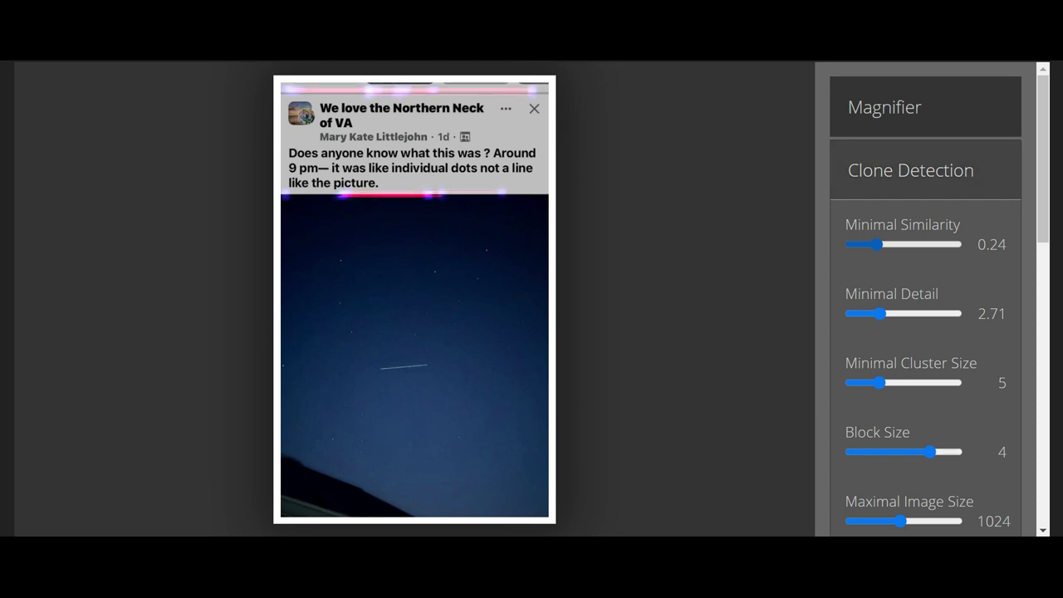
key("Left")
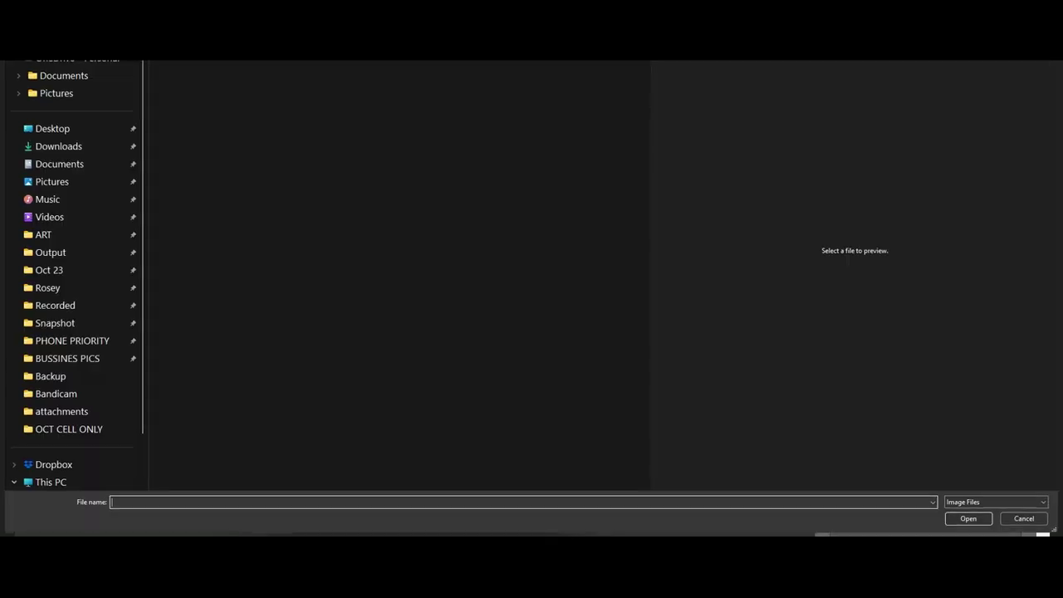
Dismiss the image file selection and set the Magnifier's enhancement to Auto Contrast by Channel
left_click(231, 125)
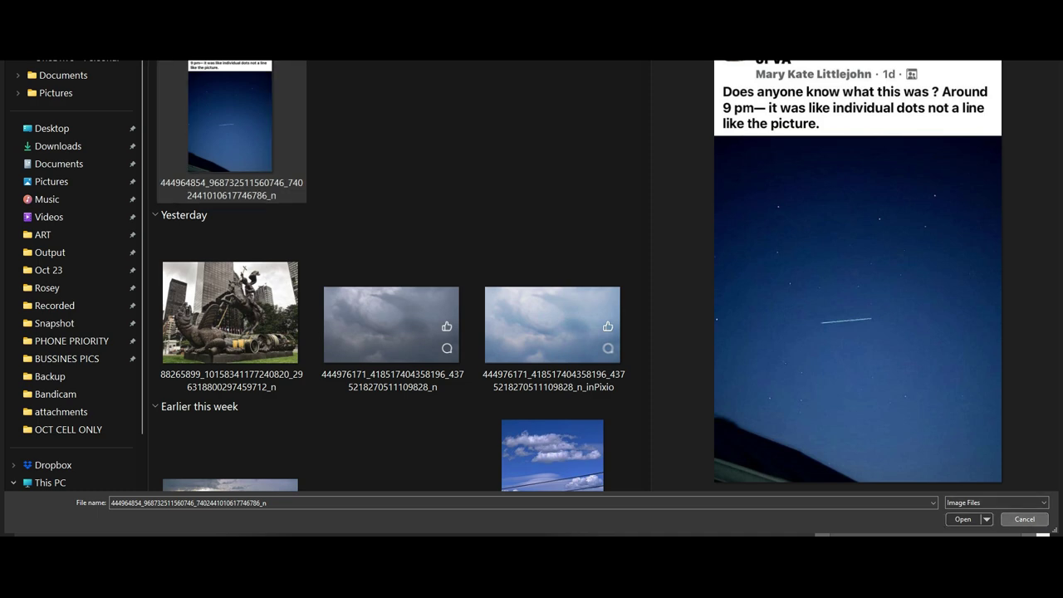
left_click(1025, 519)
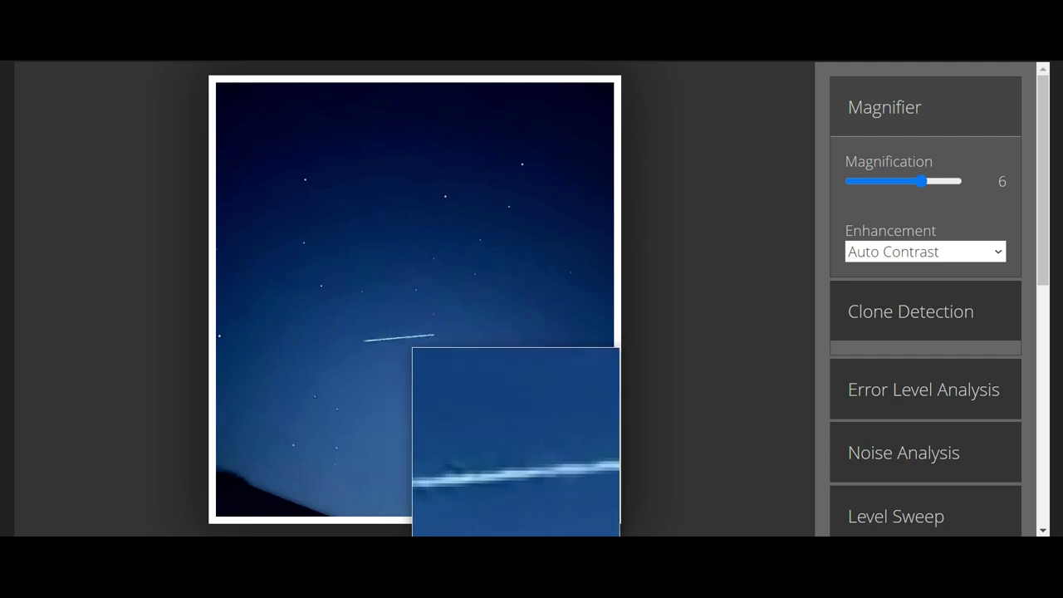
left_click(922, 252)
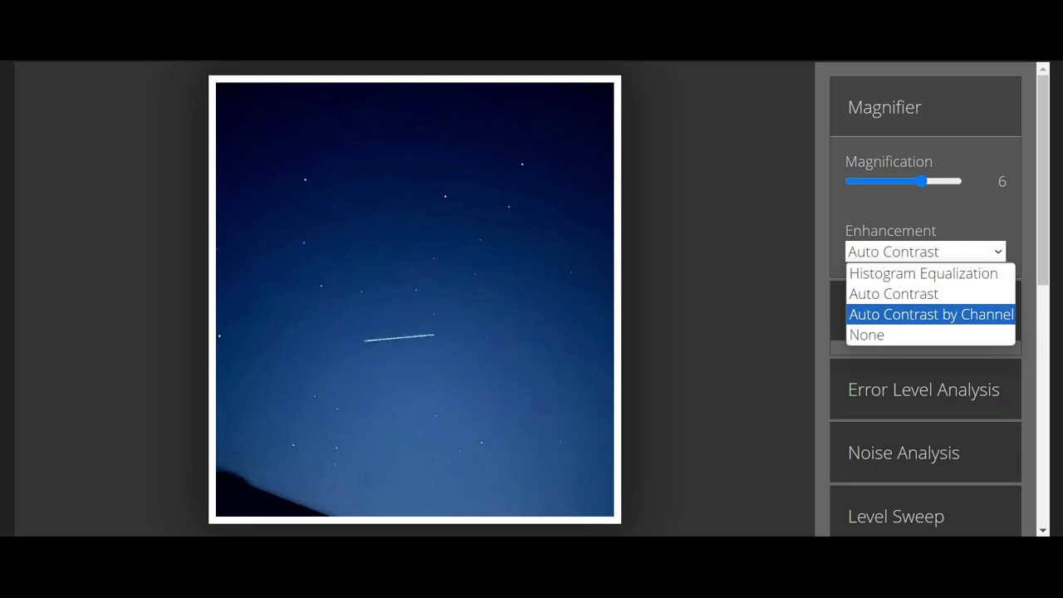
left_click(930, 314)
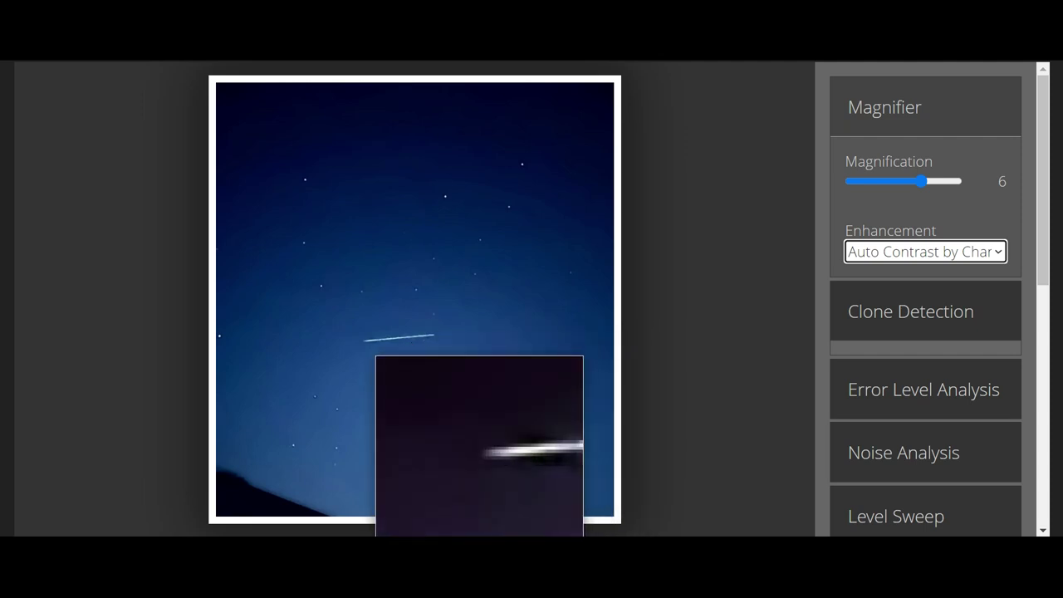
Apply Level Sweep to the night-sky image with the sweep at 0.89 and the width at 83
scroll(925, 332, "down", 2)
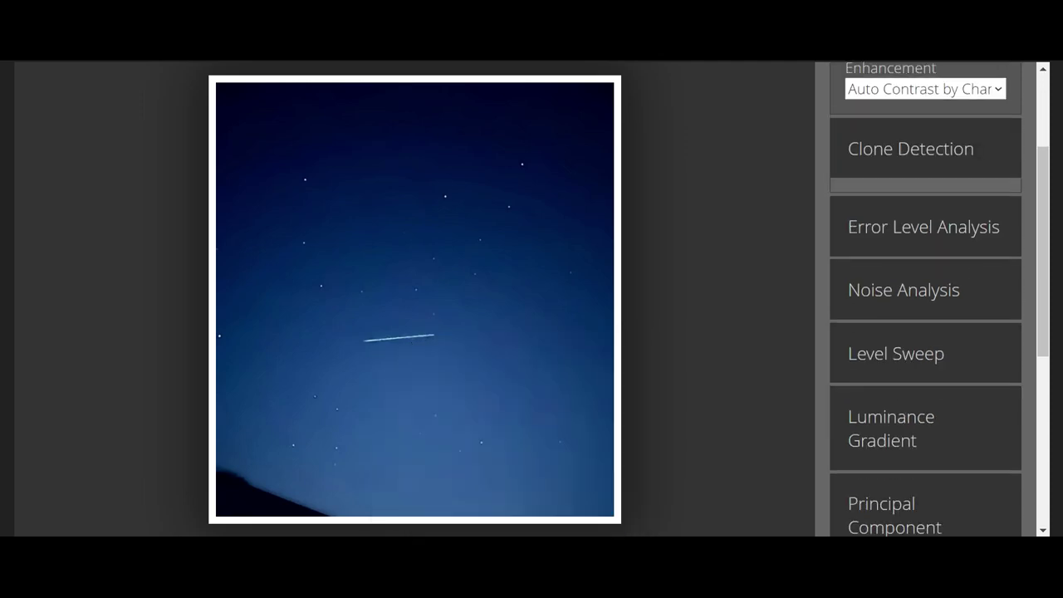
left_click(896, 353)
left_click_drag(957, 286, 917, 287)
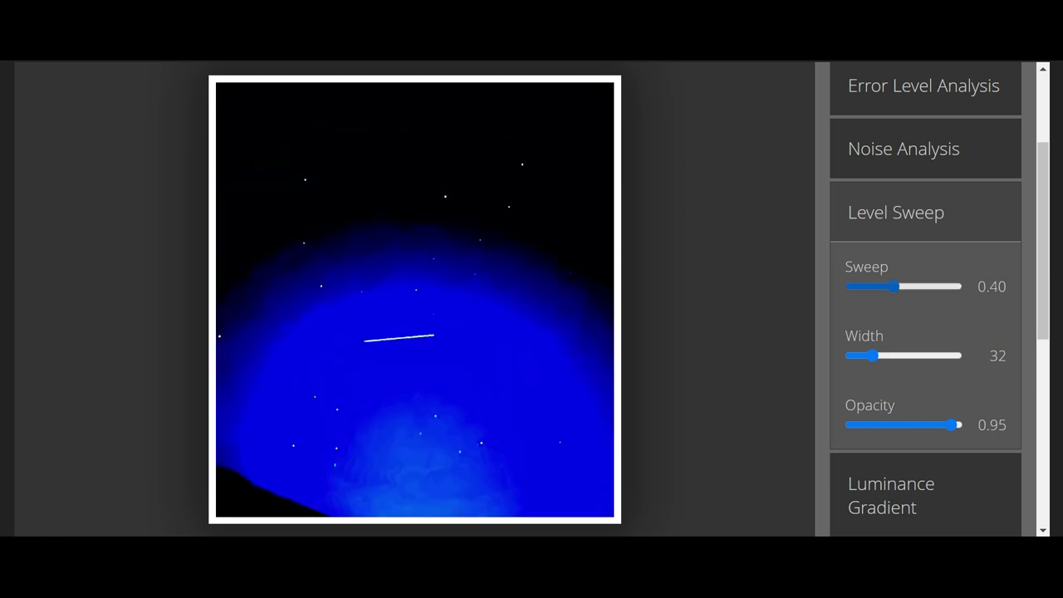
left_click_drag(894, 286, 946, 287)
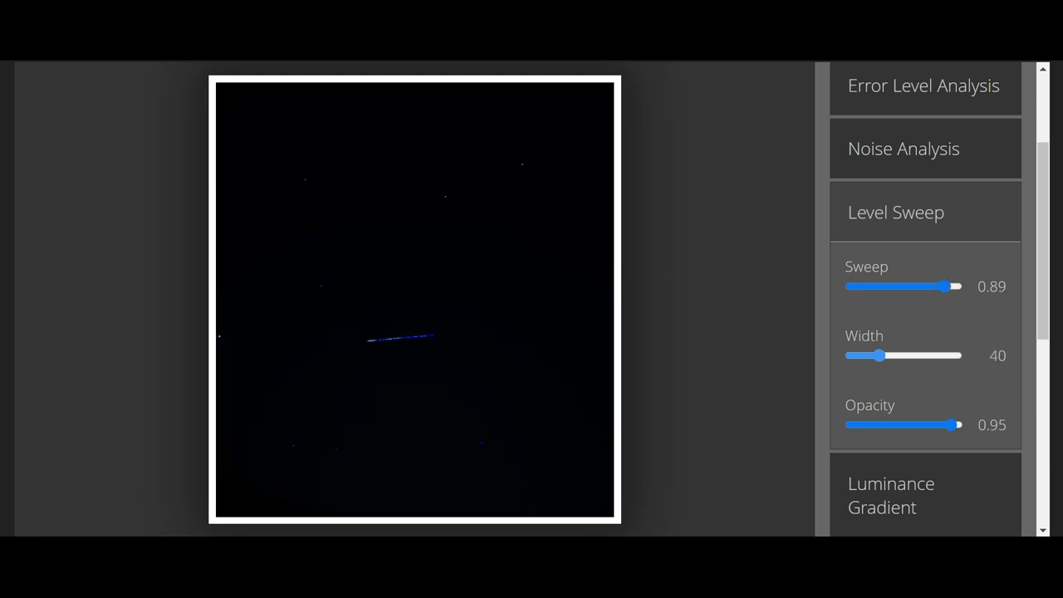
key("Right")
key("Right")
key("Right")
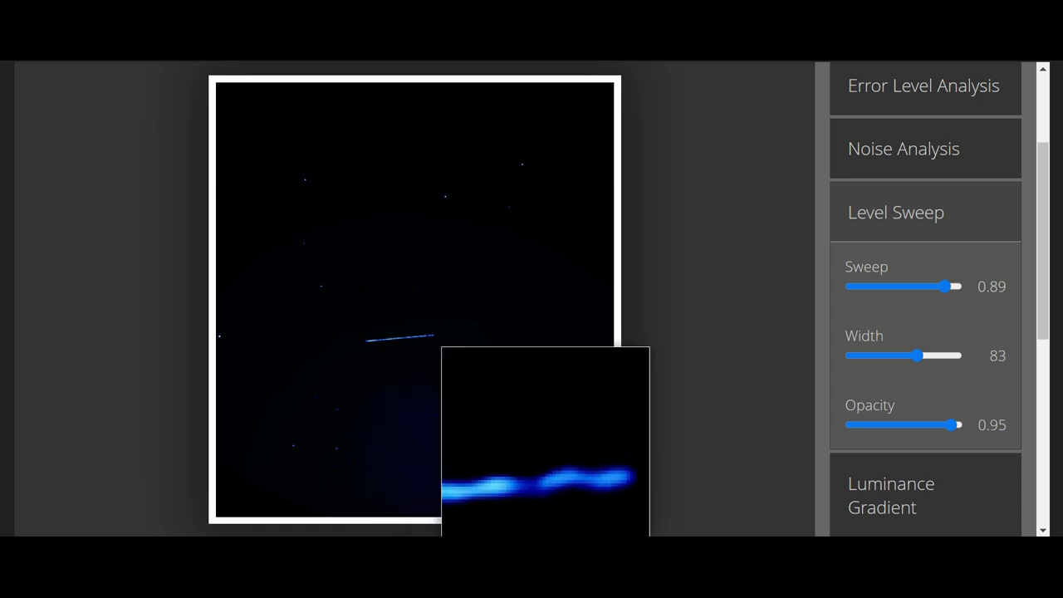
Apply Luminance Gradient to the image with an intensity of 10.16 and Equalize Histogram enabled
left_click(892, 495)
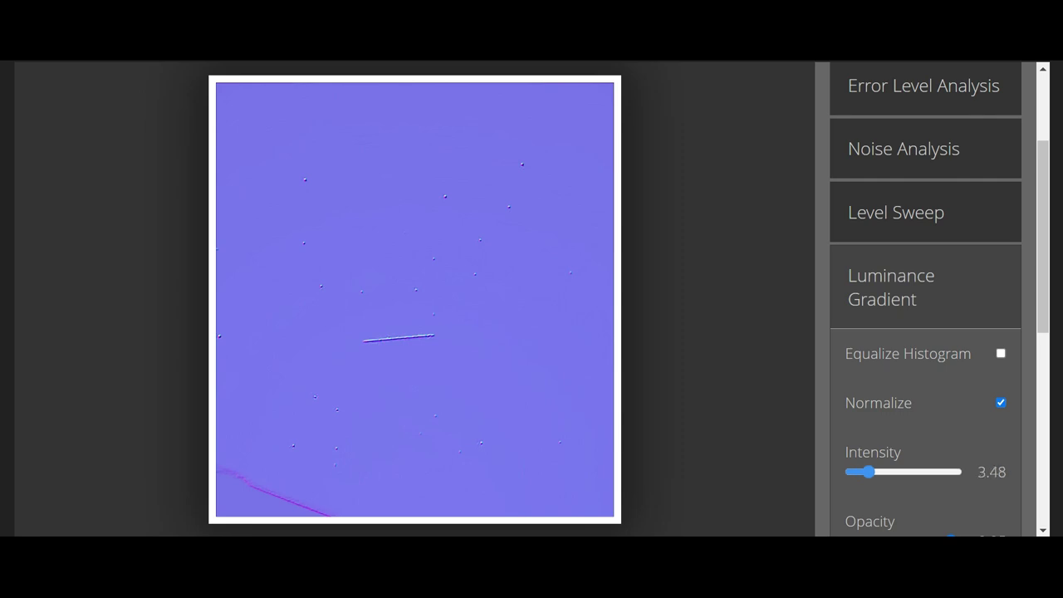
key("Right")
key("Right")
key("Right")
key("Right")
key("Right")
key("Right")
key("Right")
key("Right")
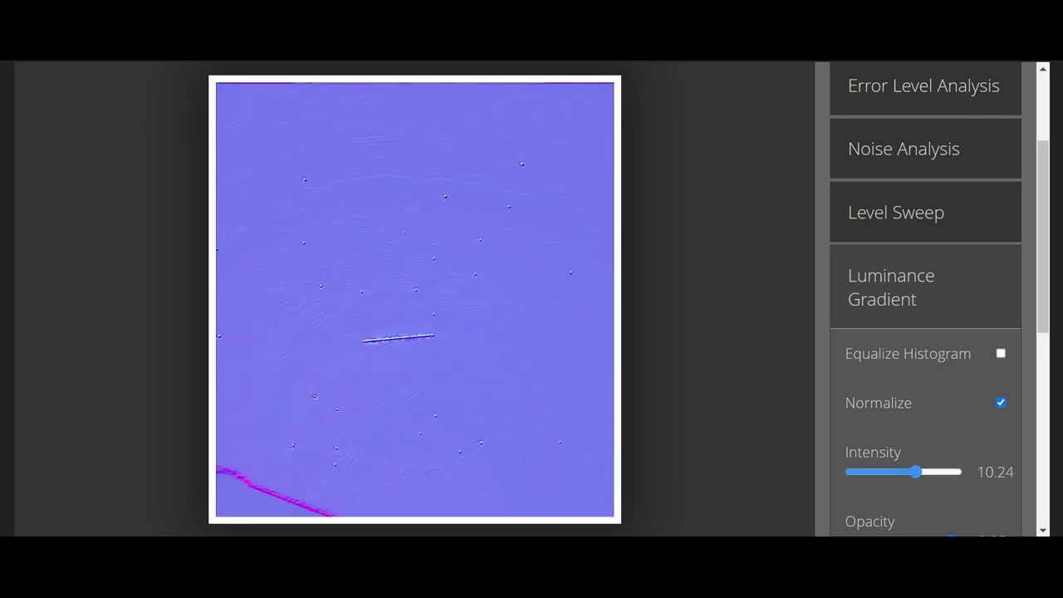
key("Left")
left_click(1001, 353)
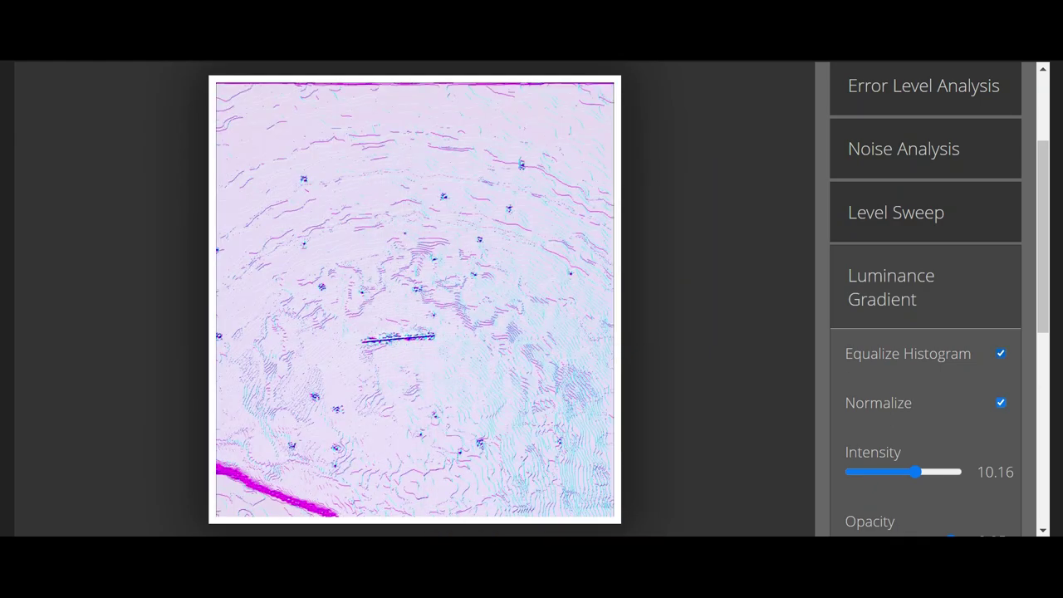
Set the Luminance Gradient opacity to 0.63 to blend it with the original image
scroll(926, 299, "down", 2)
left_click_drag(956, 378, 890, 378)
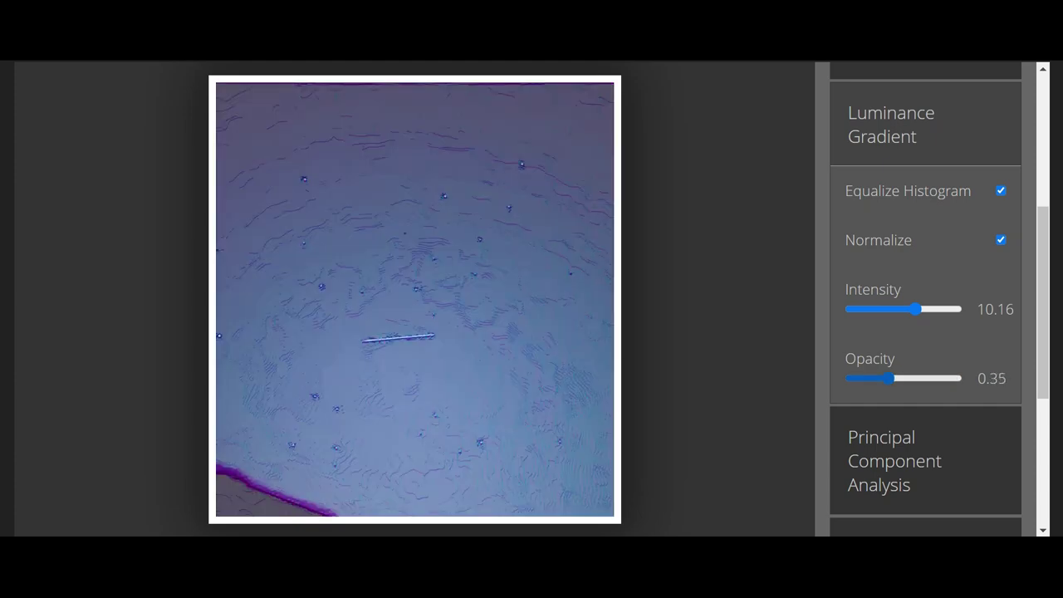
left_click_drag(890, 378, 910, 378)
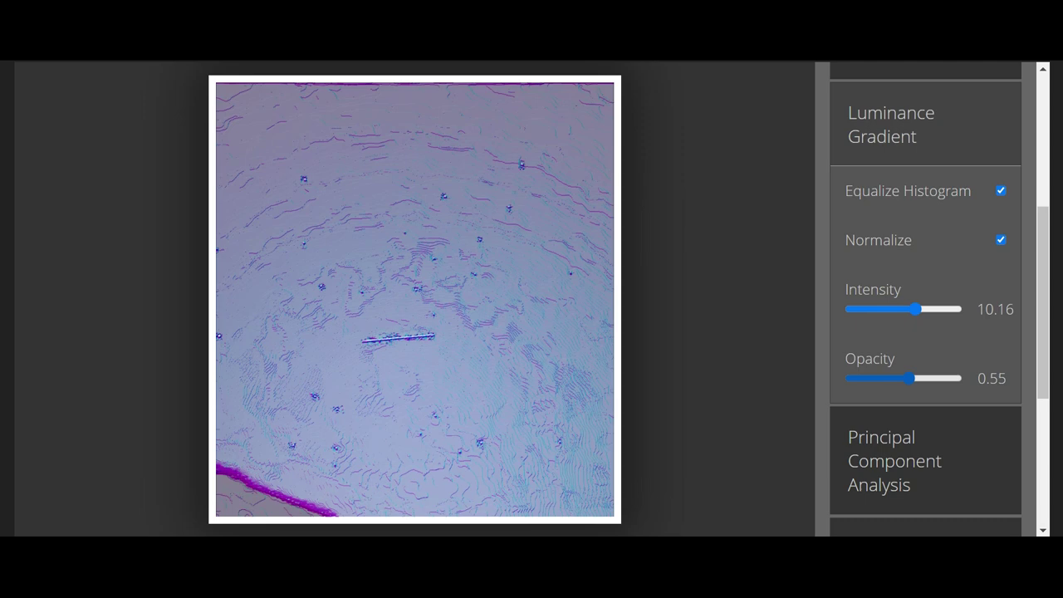
left_click_drag(910, 378, 917, 377)
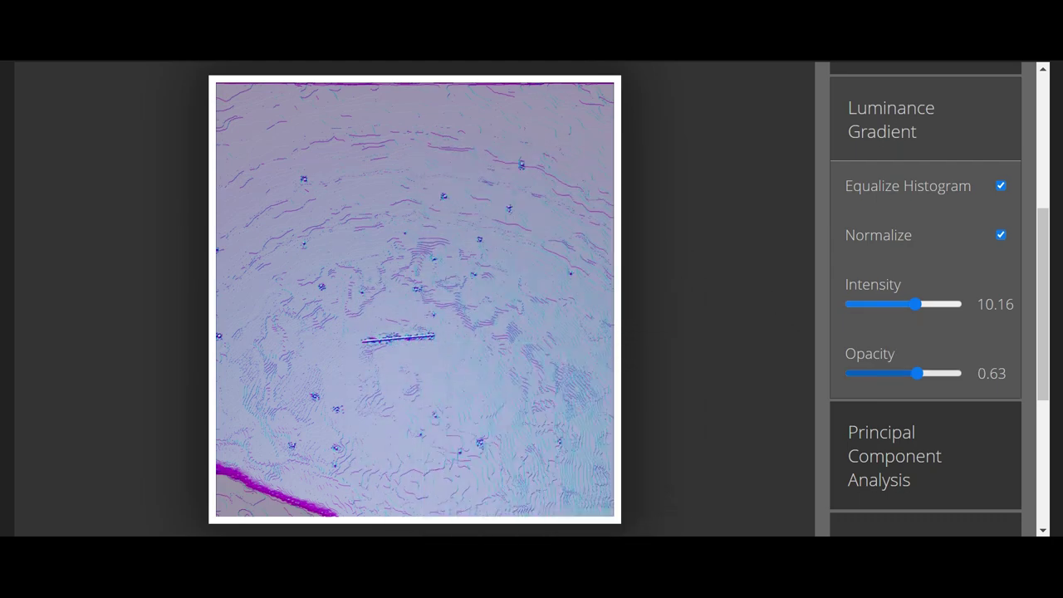
Apply Principal Component Analysis, trying the Difference mode before setting the mode to Distance
scroll(926, 333, "down", 1)
left_click(893, 379)
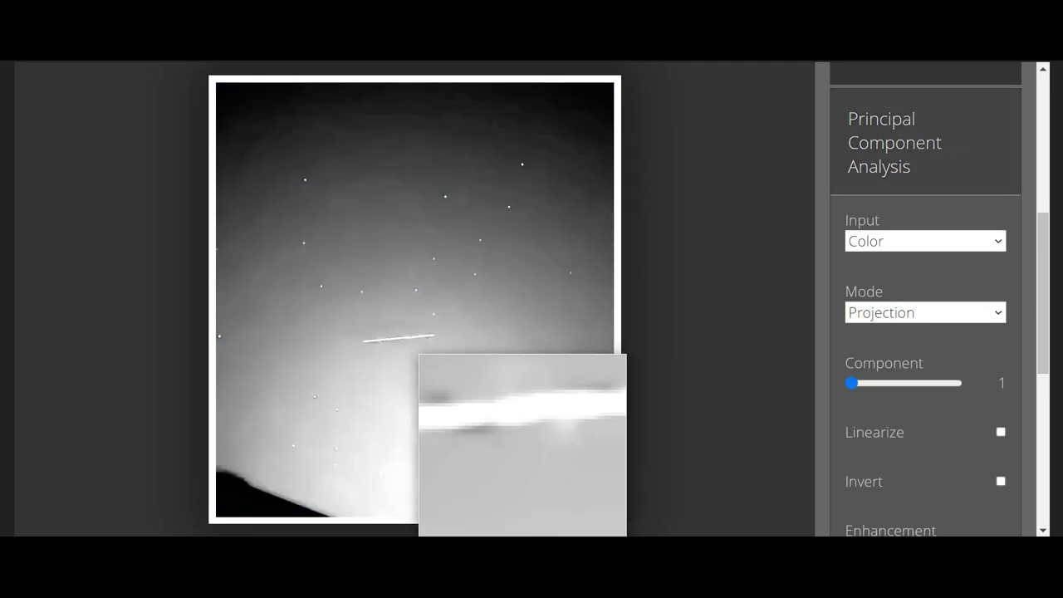
left_click(925, 312)
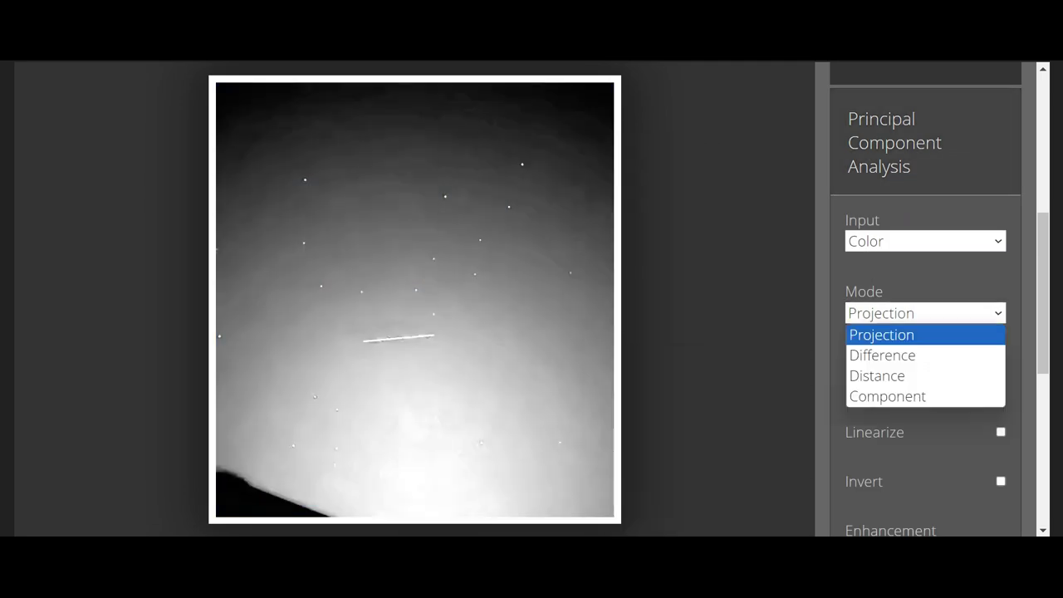
left_click(881, 354)
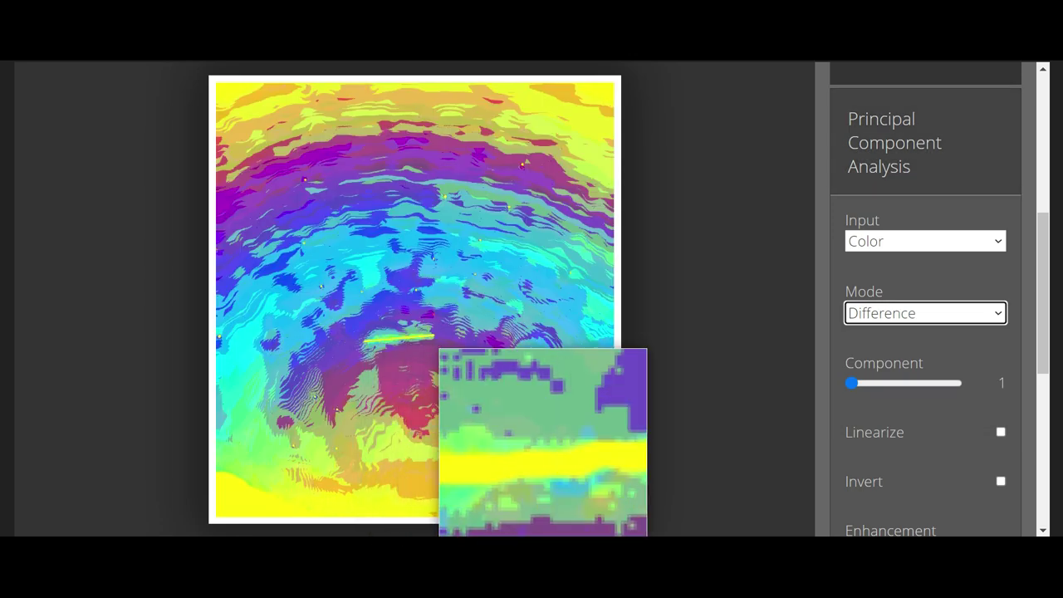
left_click(926, 313)
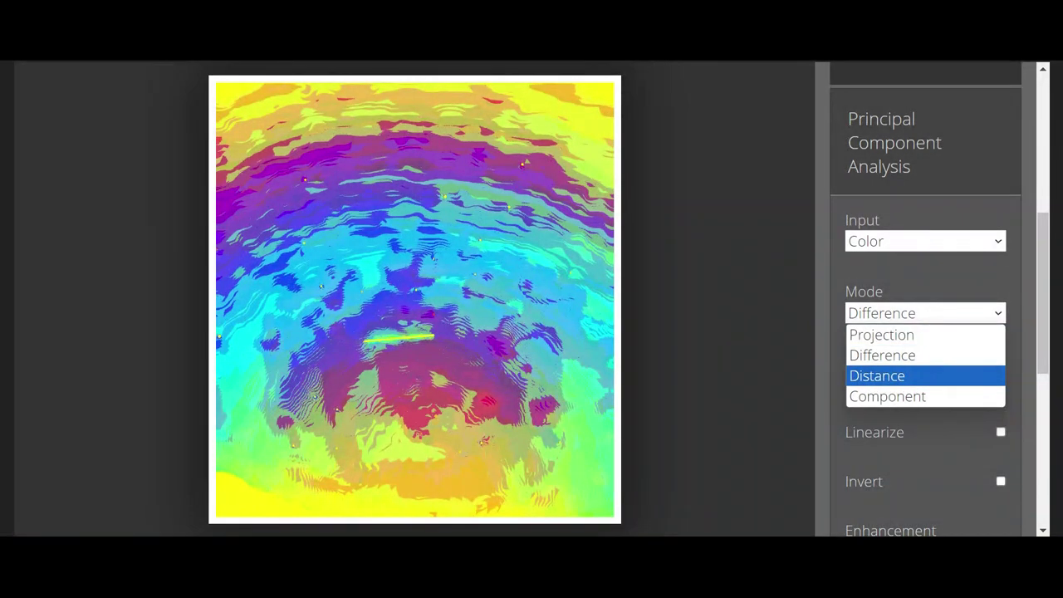
key("Return")
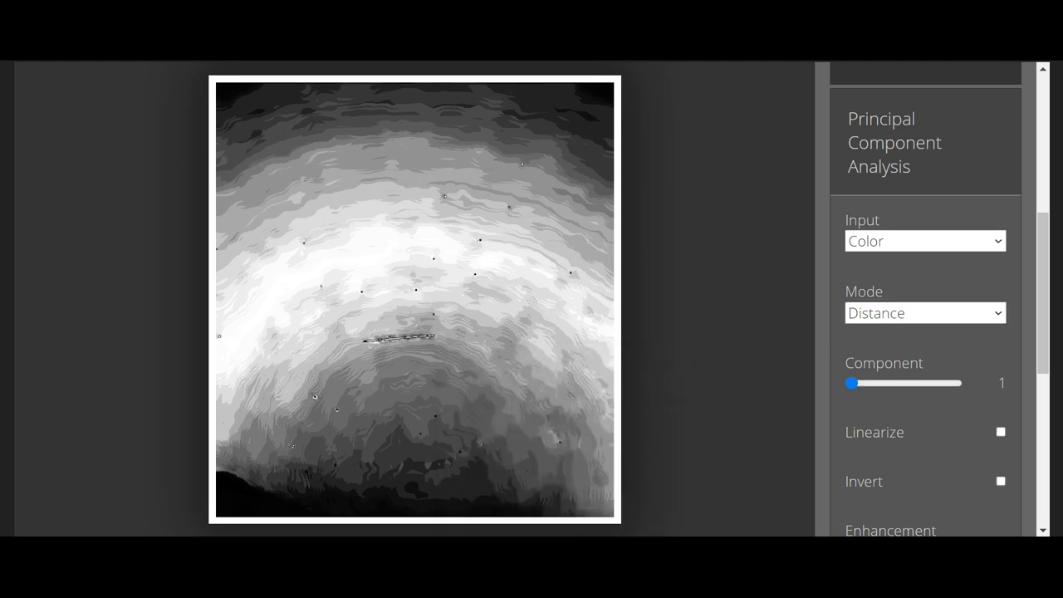
Enable Linearize and Invert for the Principal Component Analysis and set its enhancement to Stretch Contrast
left_click(1001, 432)
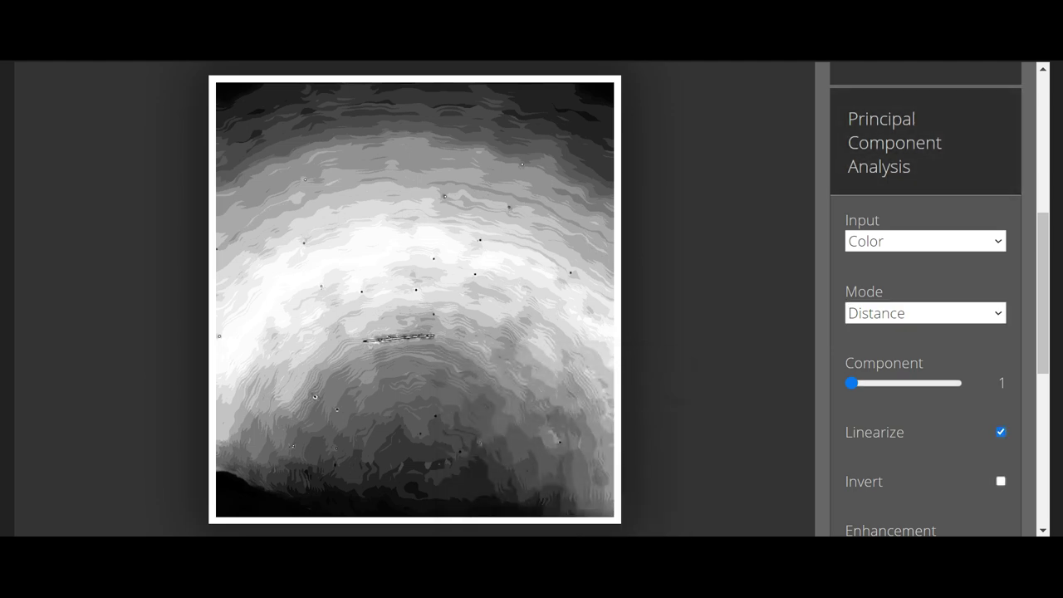
left_click(1001, 481)
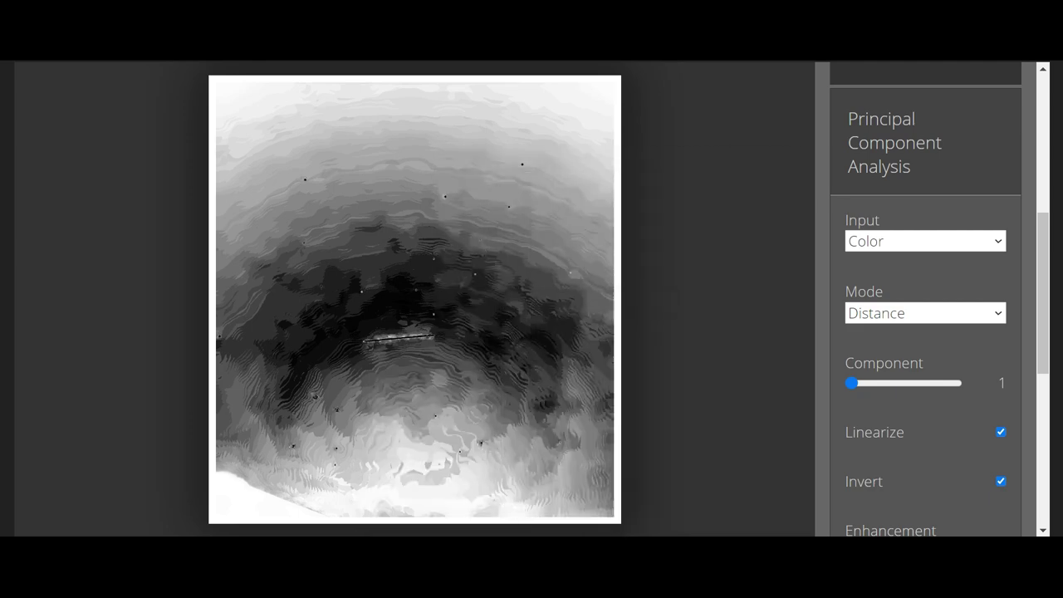
scroll(925, 299, "down", 2)
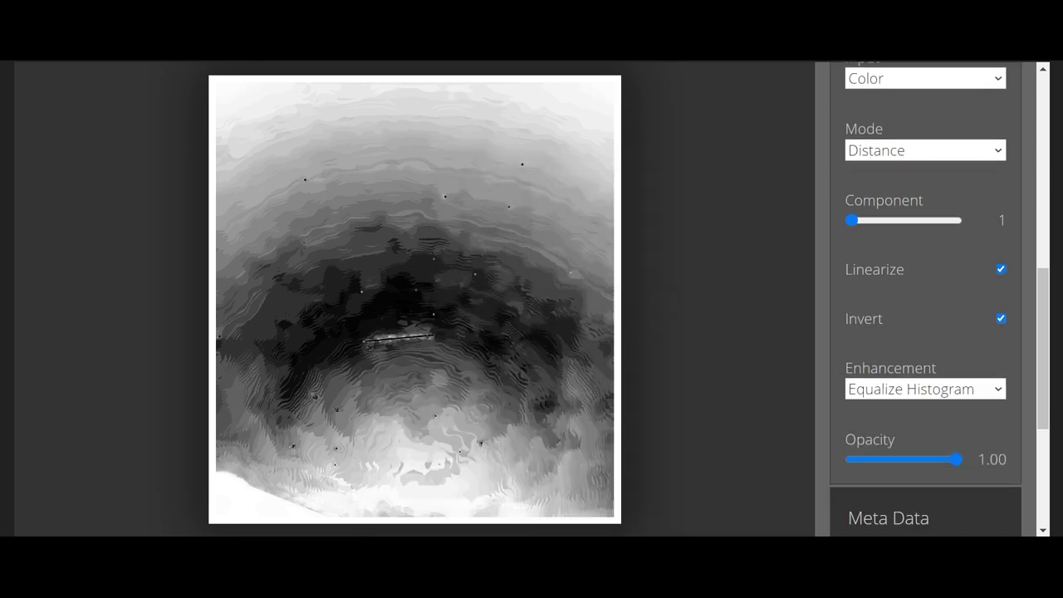
left_click(926, 389)
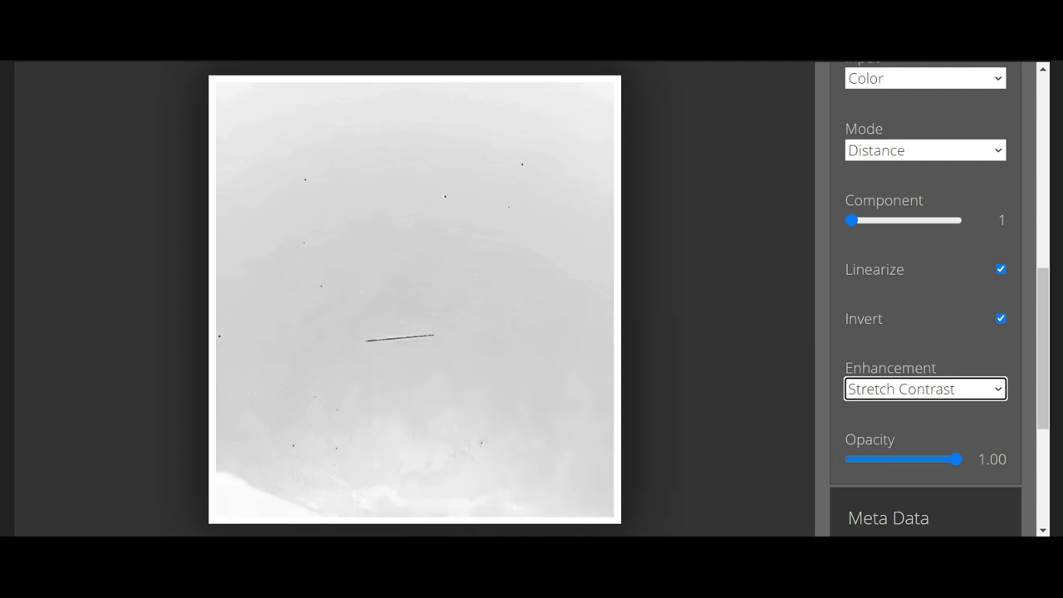
Set the Principal Component Analysis enhancement to None and the component to 2
left_click(922, 389)
left_click(866, 451)
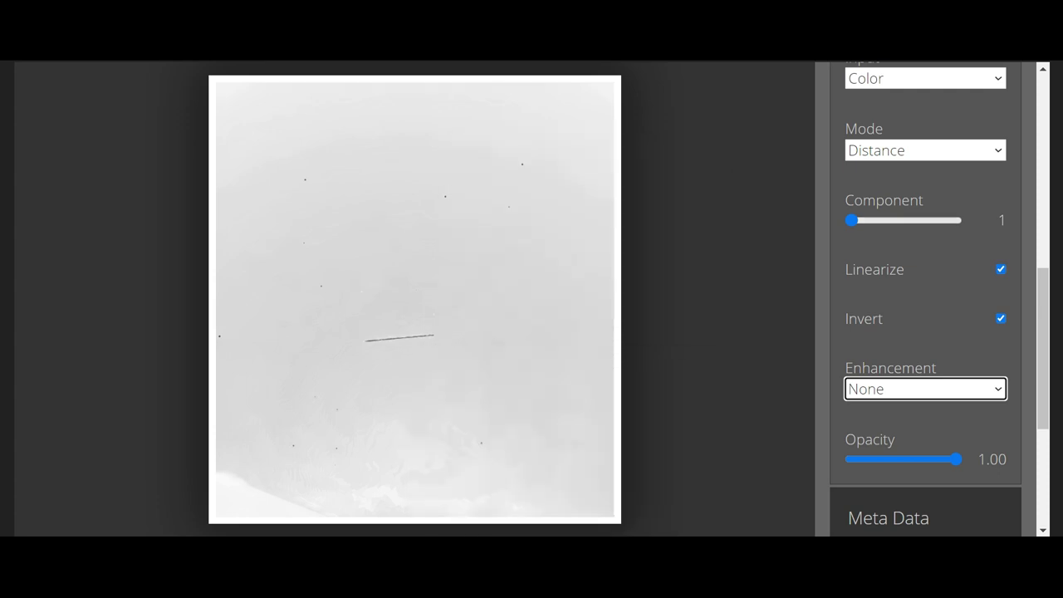
left_click_drag(852, 220, 904, 220)
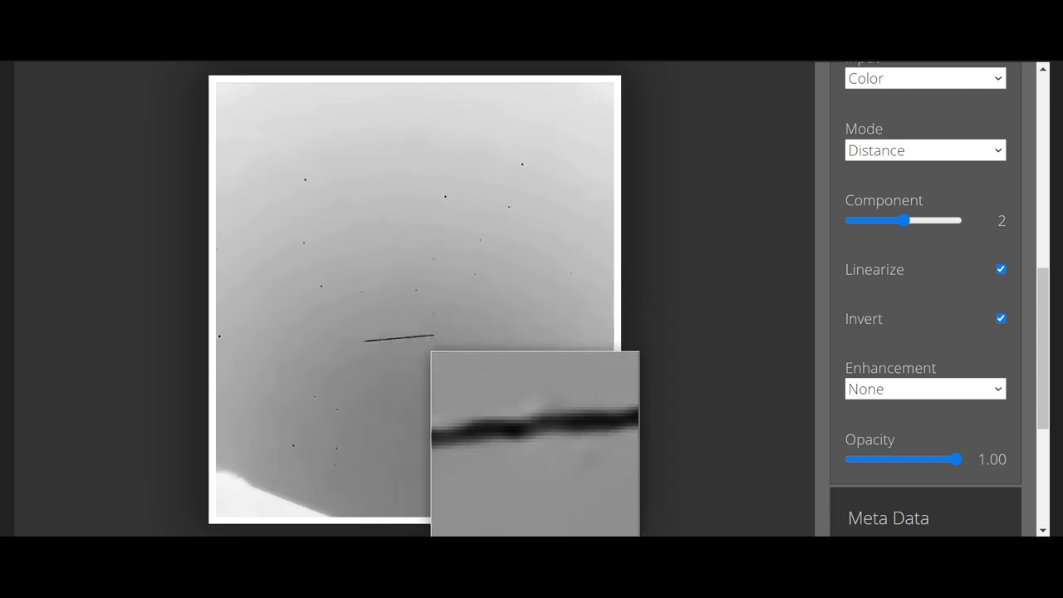
Examine the image's metadata and its JPEG analysis with the comments and quantization tables
scroll(925, 390, "down", 2)
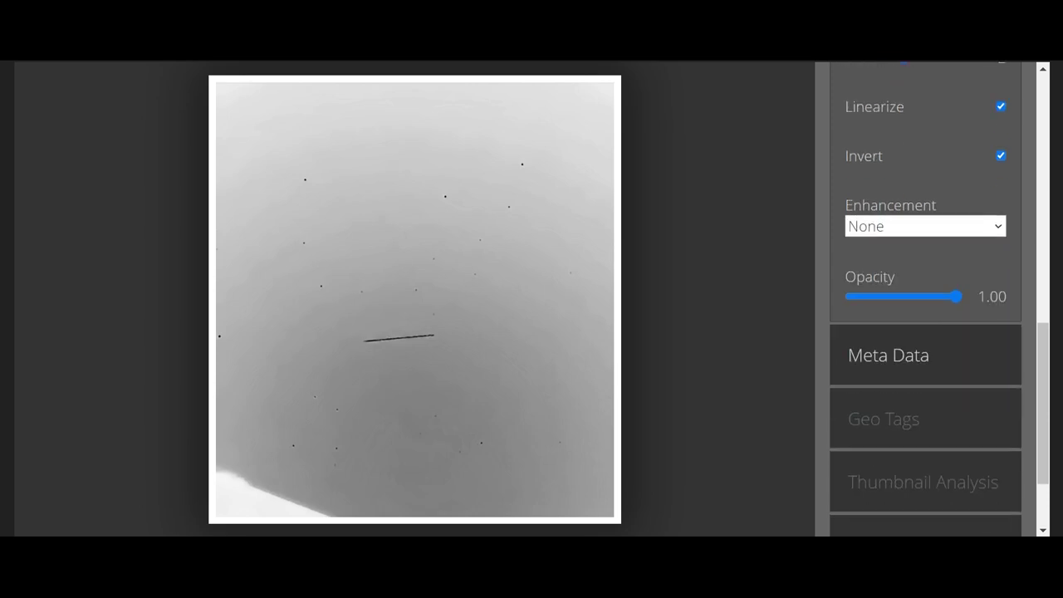
left_click(888, 354)
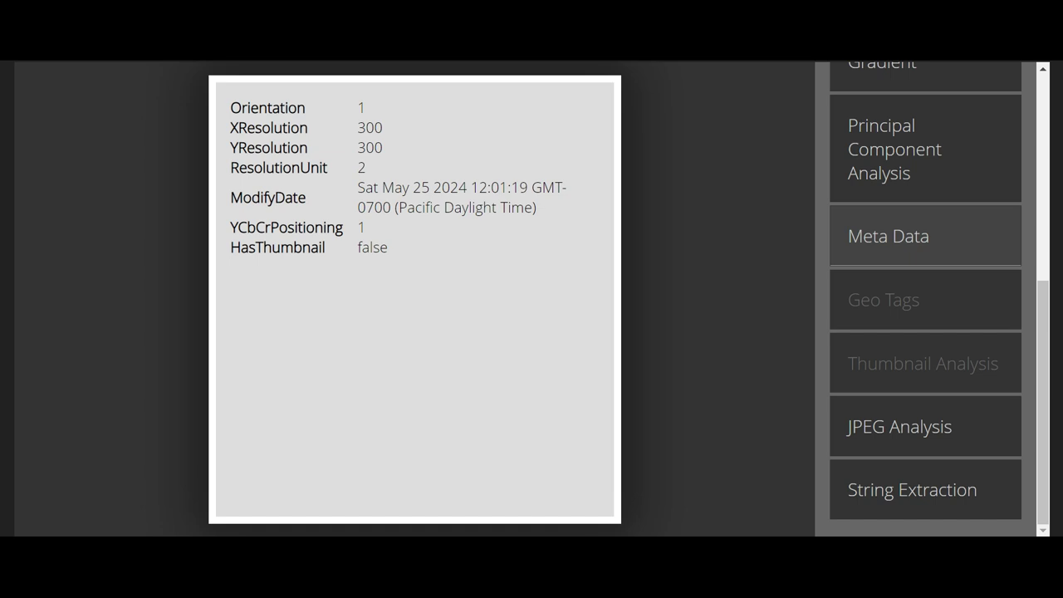
left_click(900, 426)
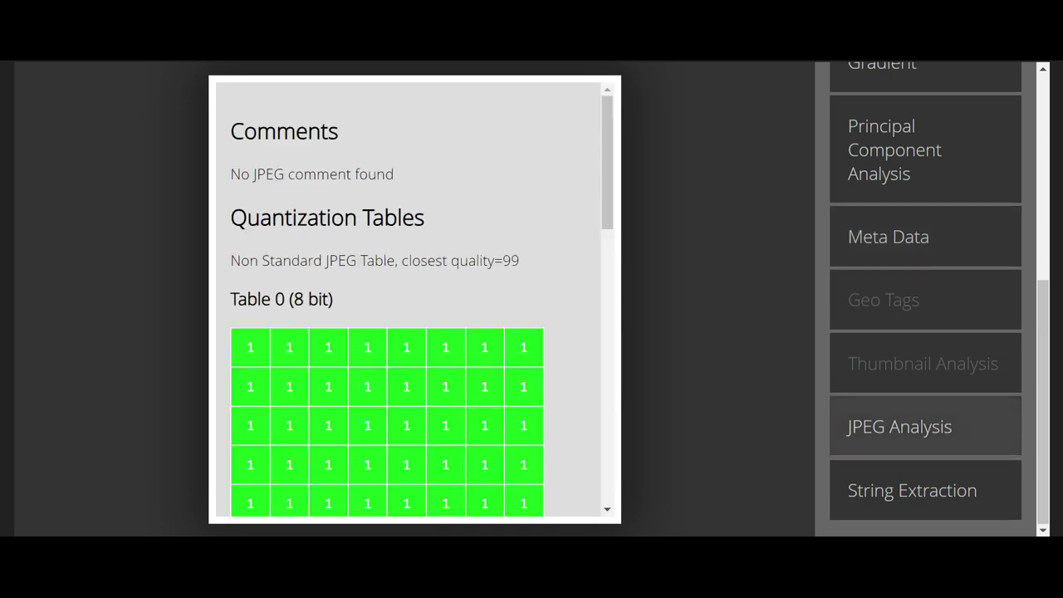
Extract the file's embedded strings and highlight the creator tool entry and the Photoshop 3.0 line
left_click(912, 491)
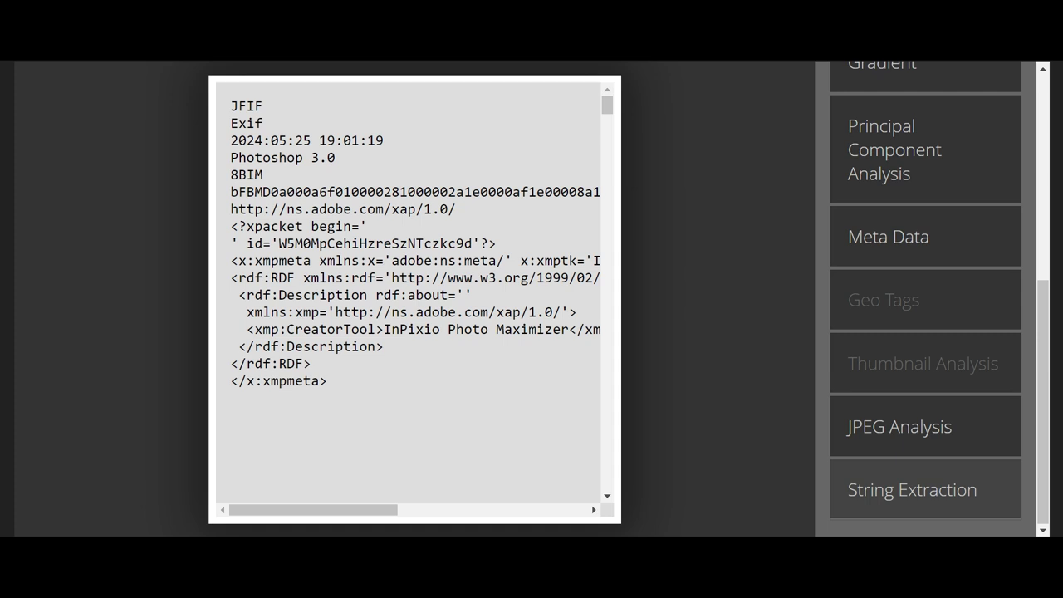
left_click_drag(240, 329, 303, 381)
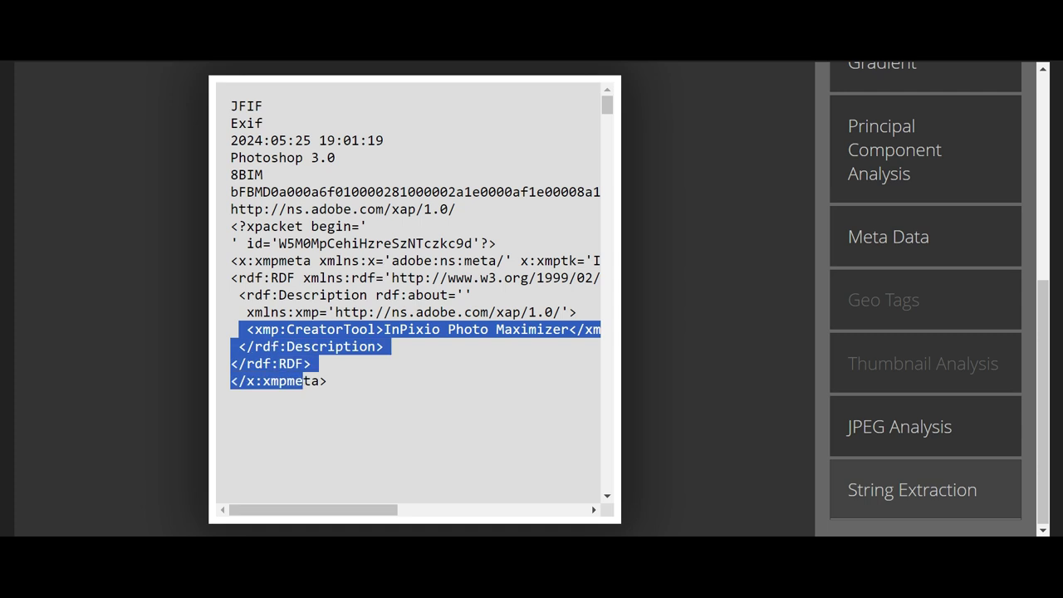
left_click_drag(238, 157, 336, 157)
left_click(335, 157)
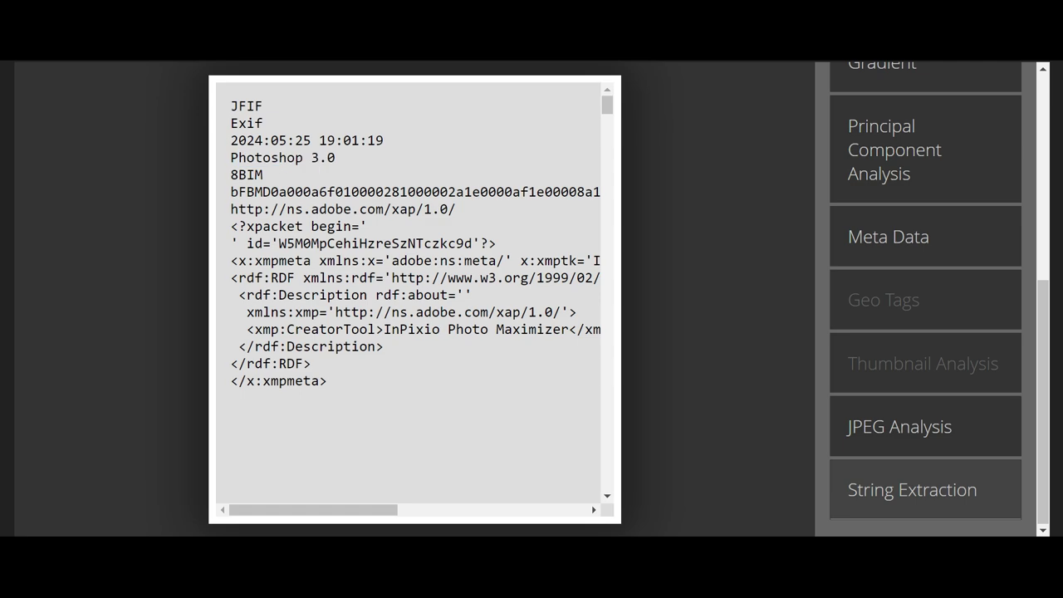
Search the web for the extracted string "Photoshop 3.0", look through the results and return to the extracted strings
left_click_drag(231, 157, 335, 157)
right_click(316, 158)
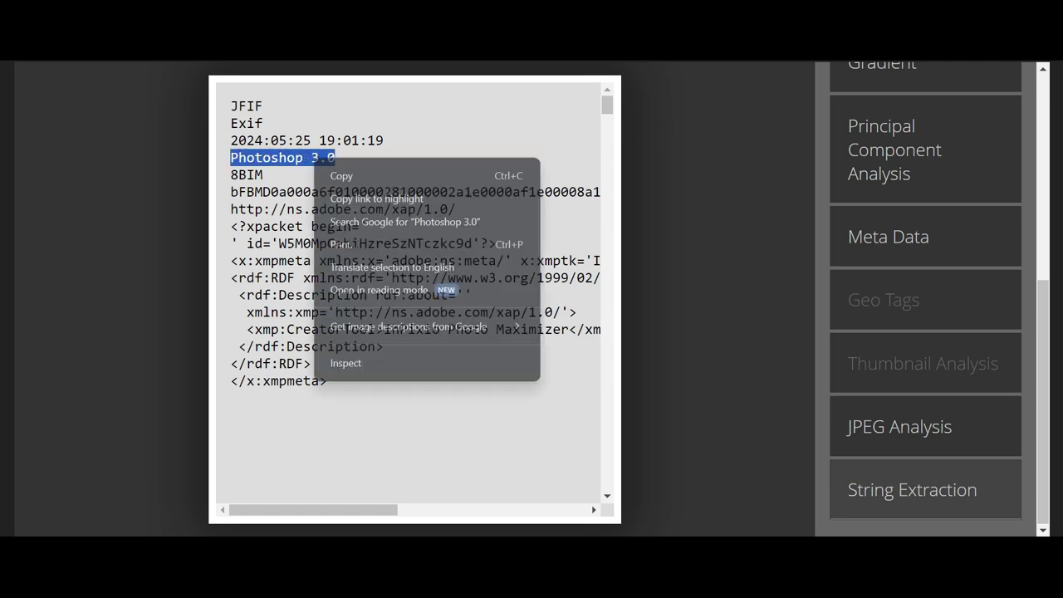
left_click(405, 222)
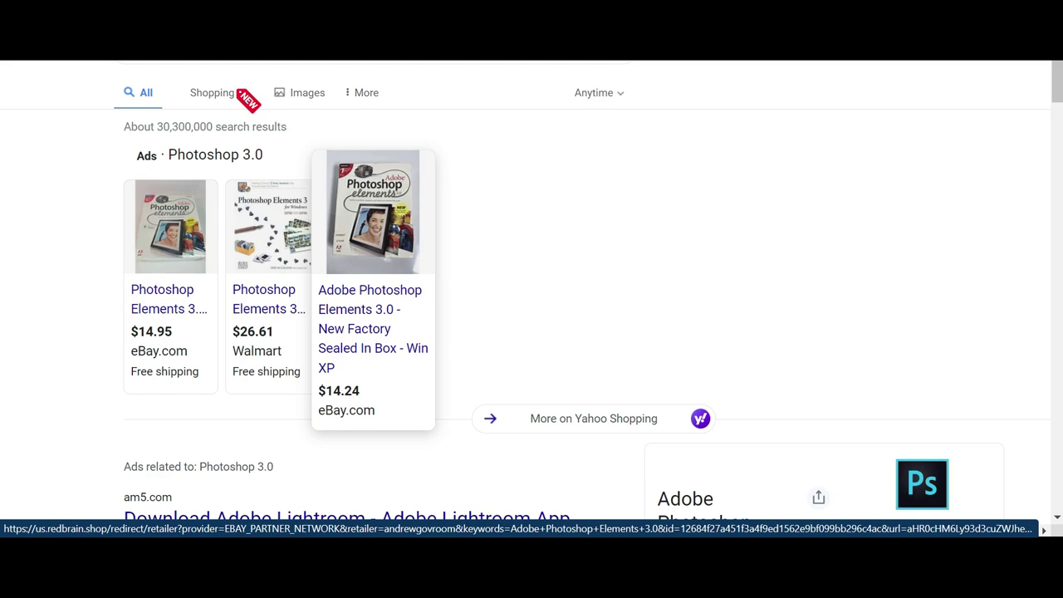
scroll(374, 312, "down", 4)
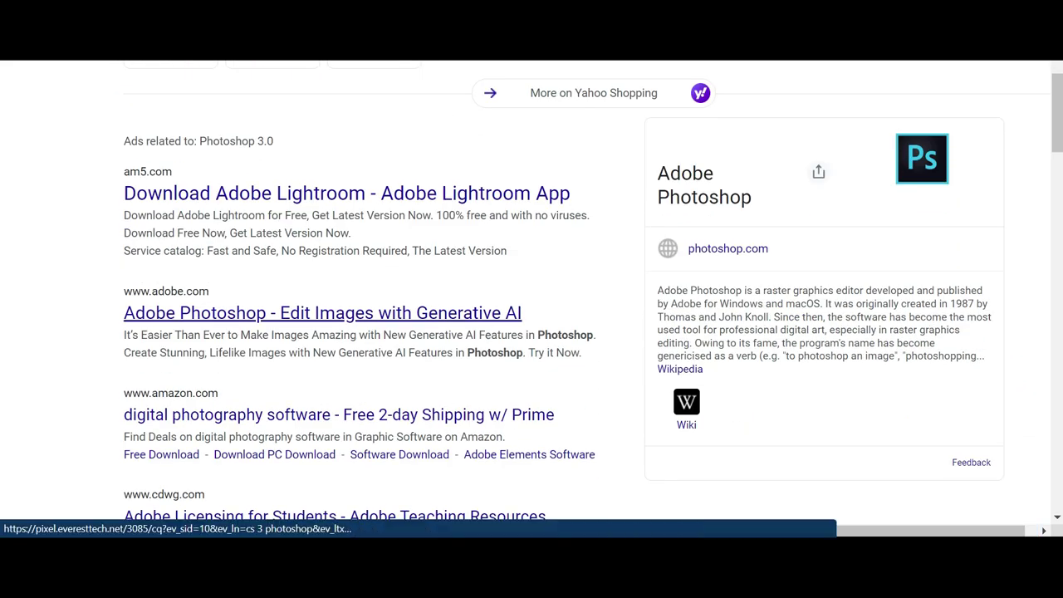
scroll(374, 313, "up", 4)
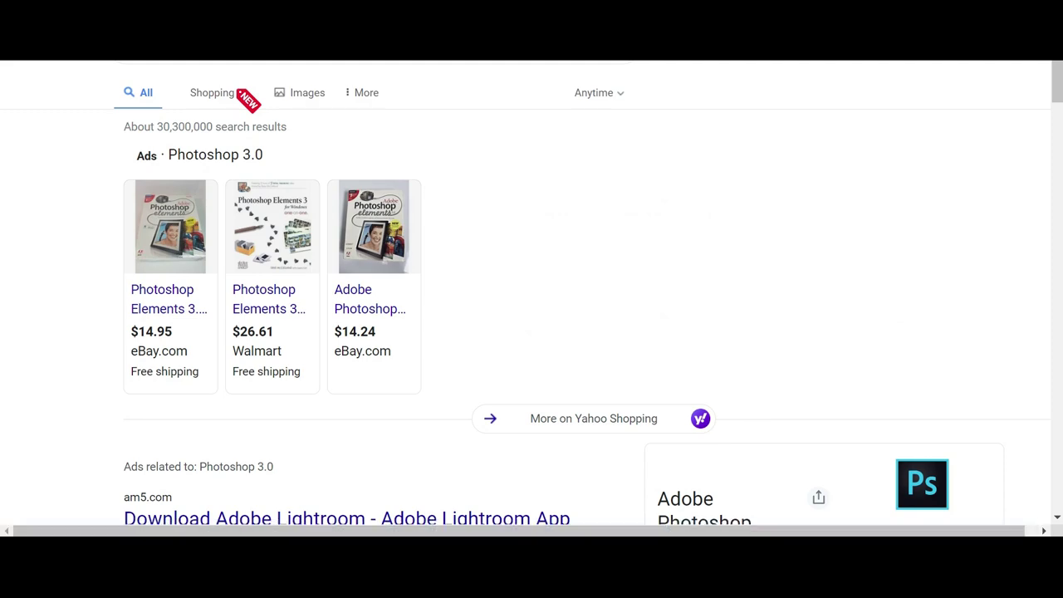
key("ctrl+w")
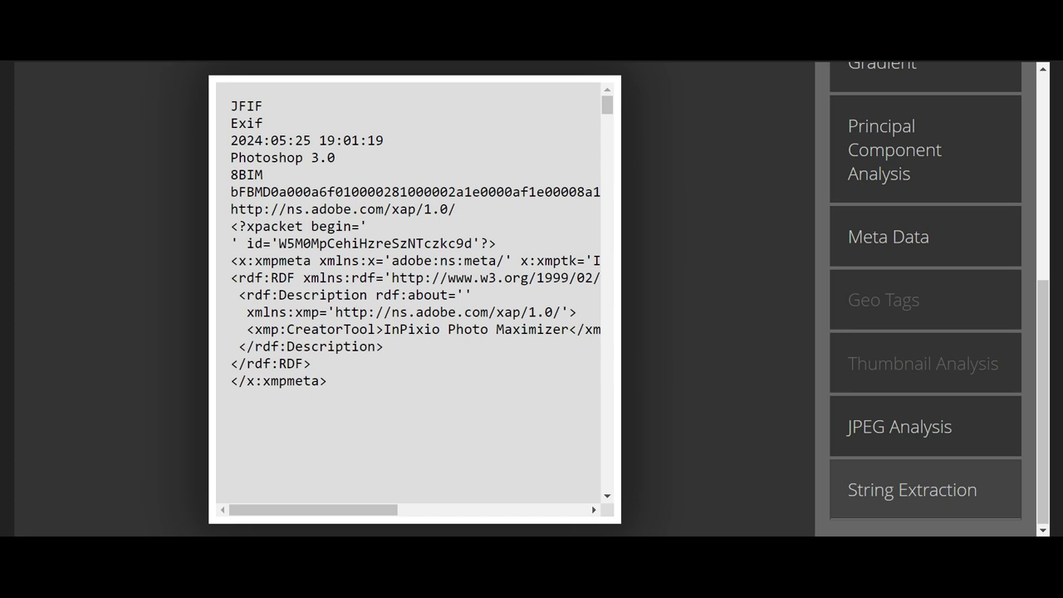
Open the w3.org RDF namespace address found in the extracted strings and read through its vocabulary definitions
left_click_drag(391, 260, 432, 260)
left_click(432, 260)
left_click_drag(392, 277, 473, 278)
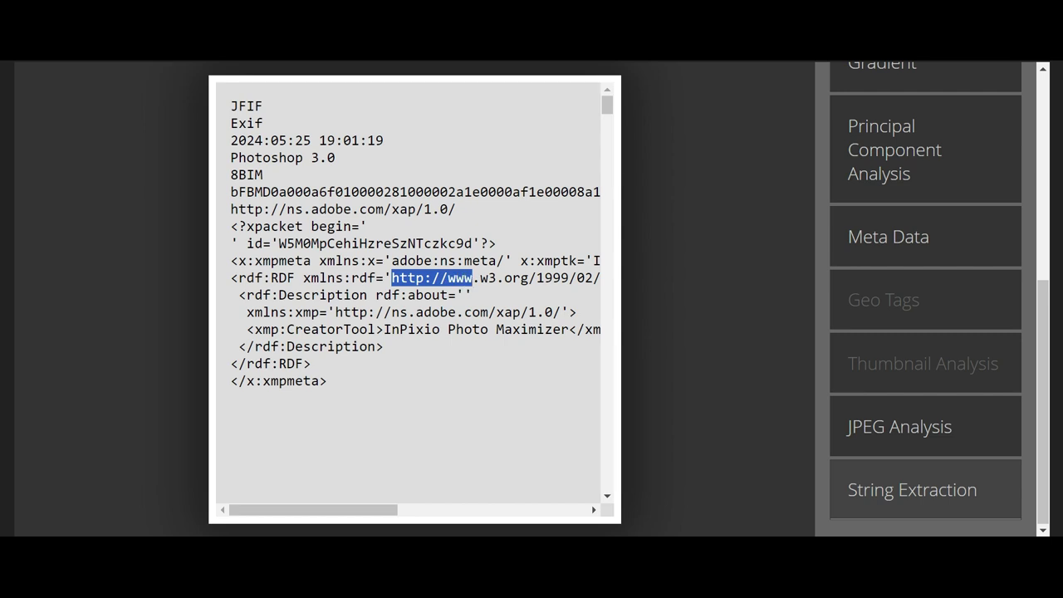
left_click_drag(473, 278, 328, 313)
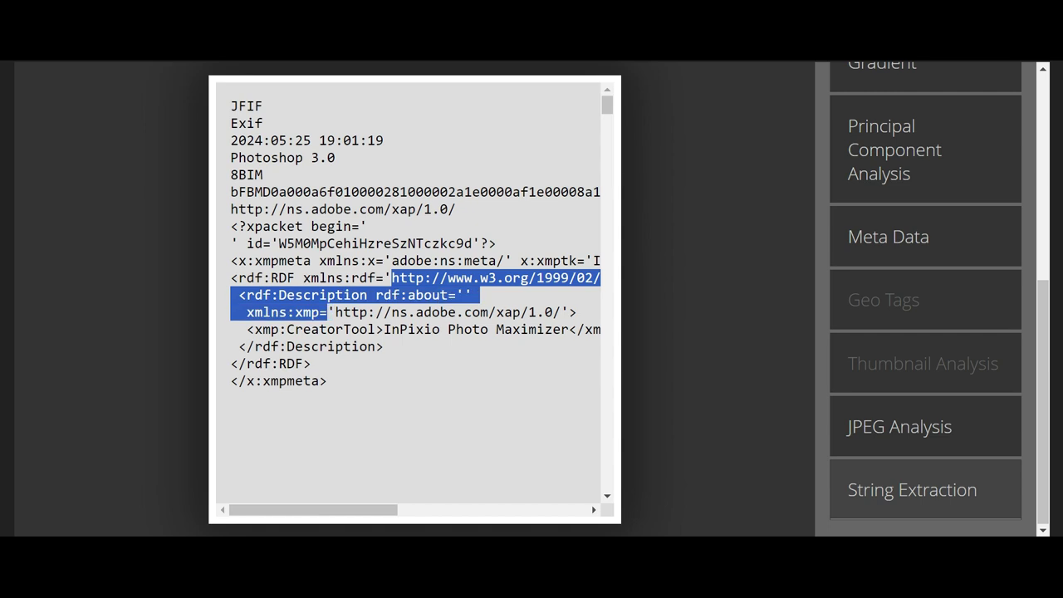
left_click_drag(327, 312, 578, 312)
right_click(449, 308)
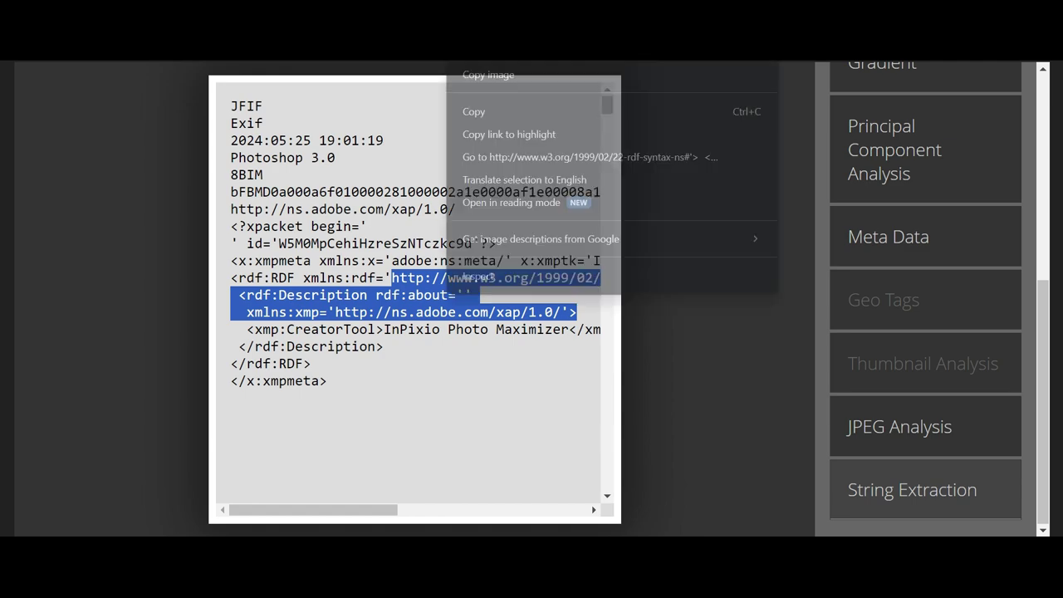
left_click(478, 109)
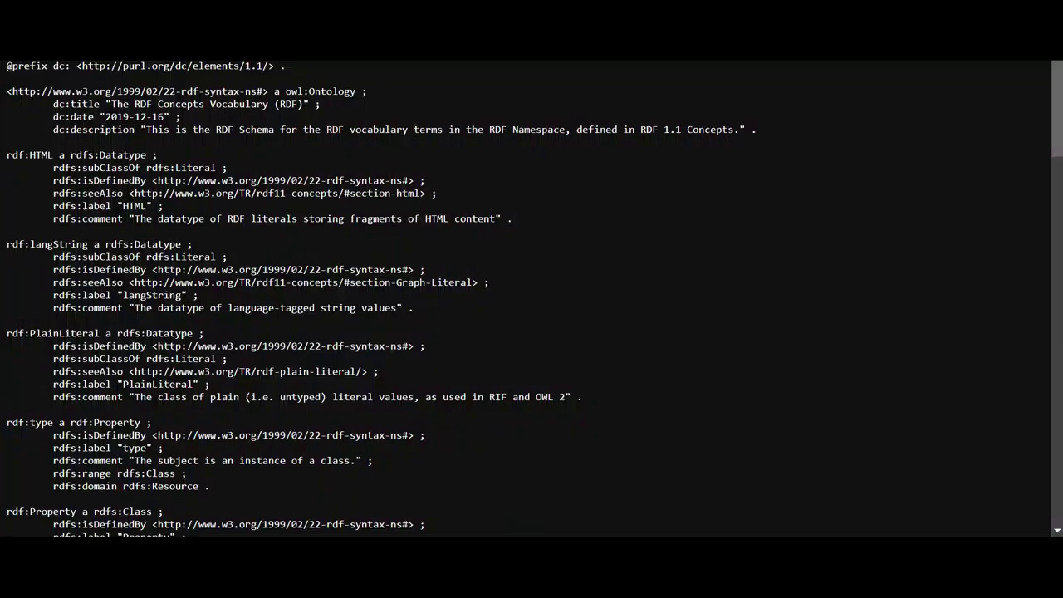
scroll(532, 299, "down", 3)
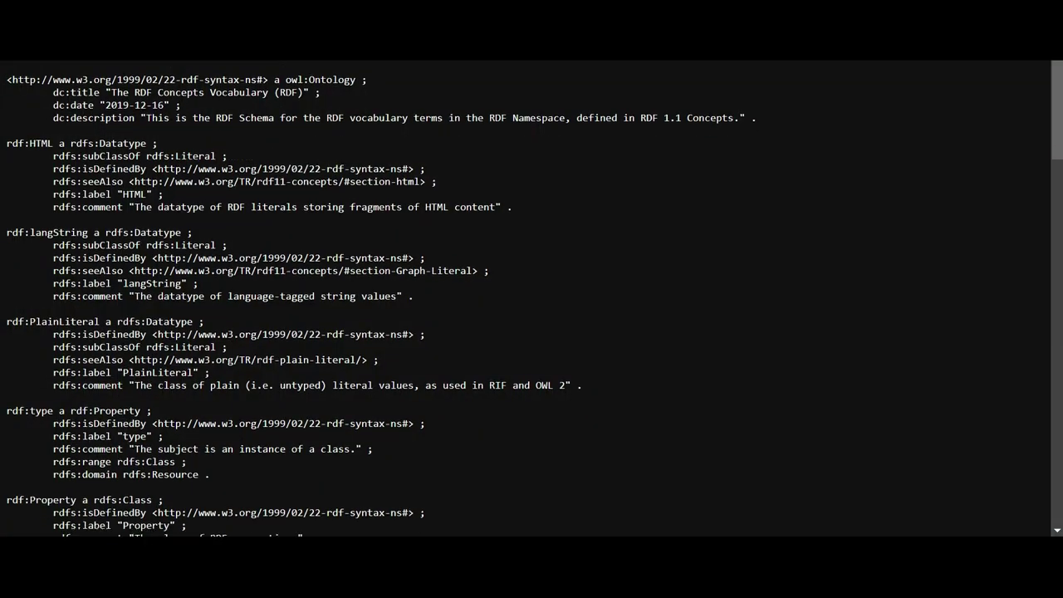
scroll(532, 299, "down", 2)
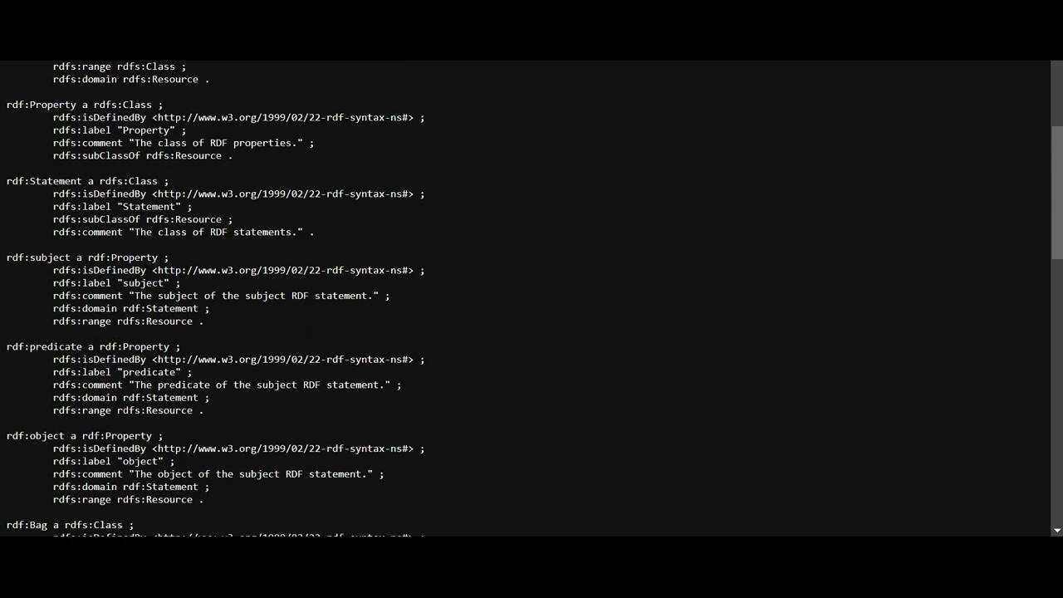
scroll(531, 300, "up", 5)
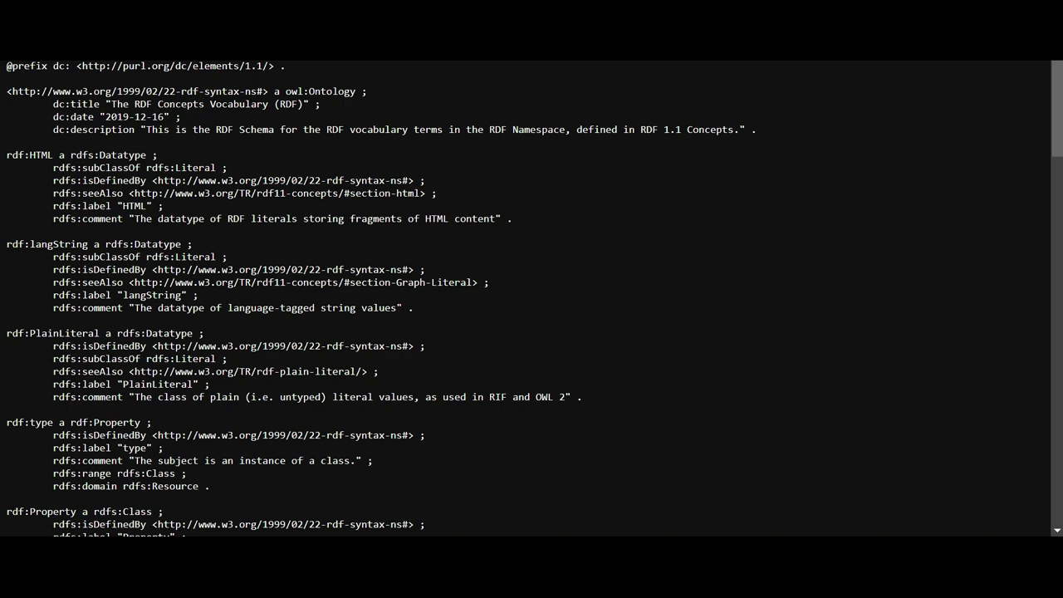
Open the W3C home page and read its introduction and the section on working with stakeholders of the Web
right_click(180, 62)
left_click(250, 92)
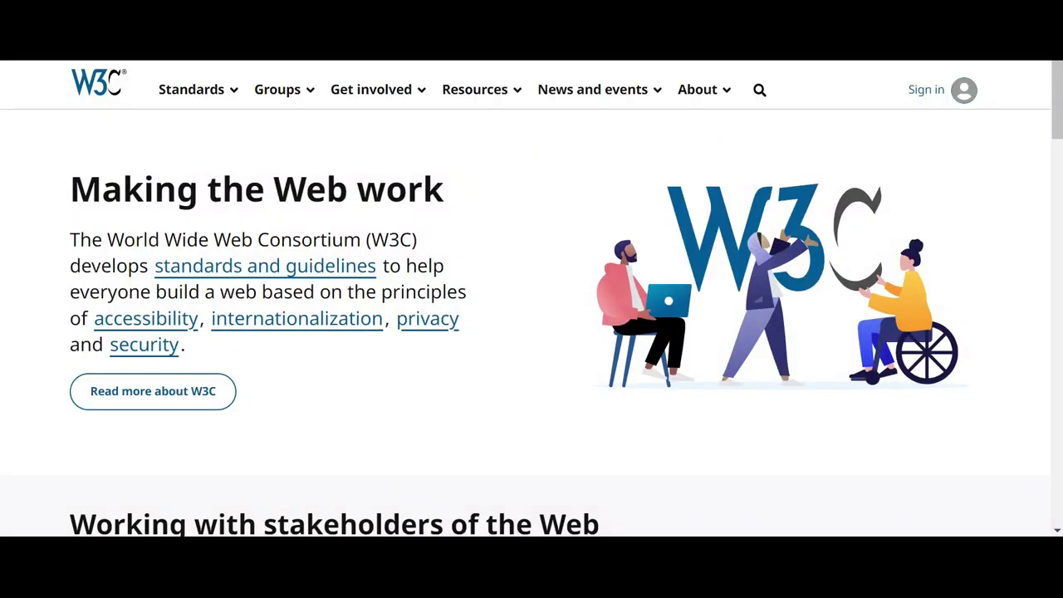
scroll(229, 250, "down", 1)
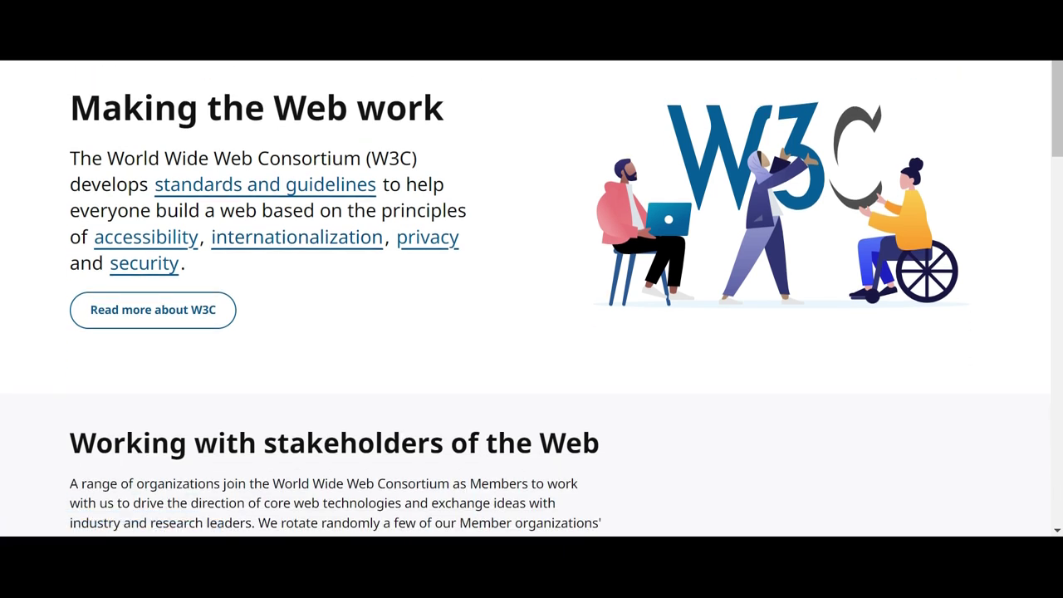
scroll(532, 299, "down", 3)
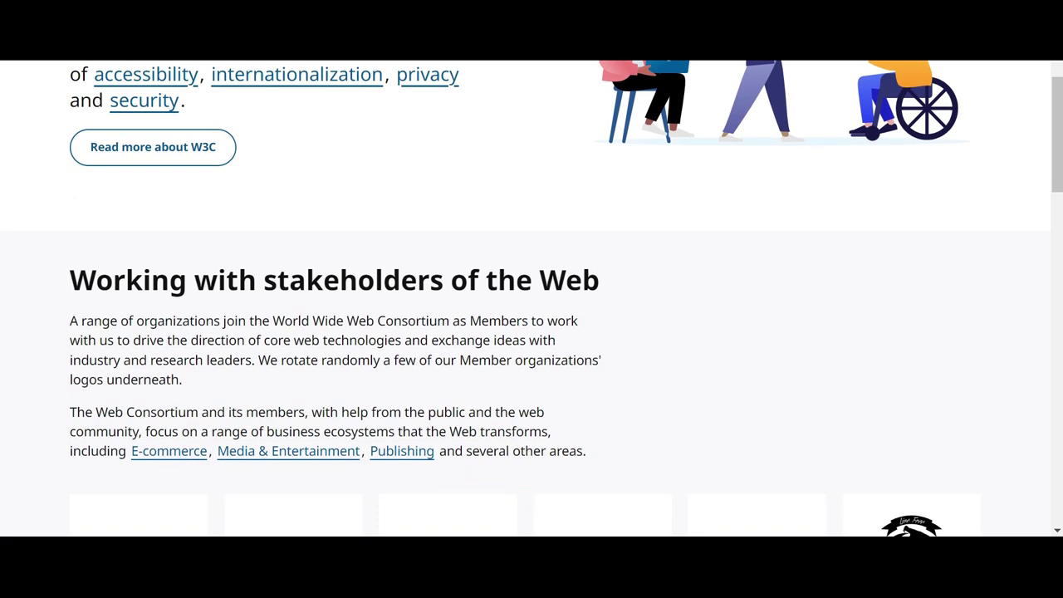
scroll(531, 299, "down", 6)
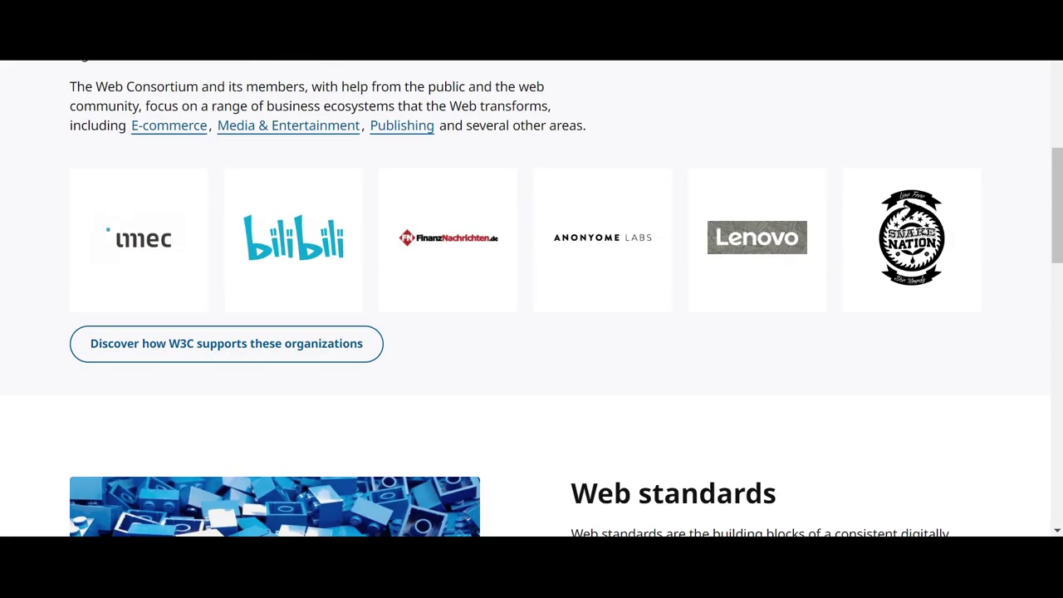
scroll(532, 299, "up", 10)
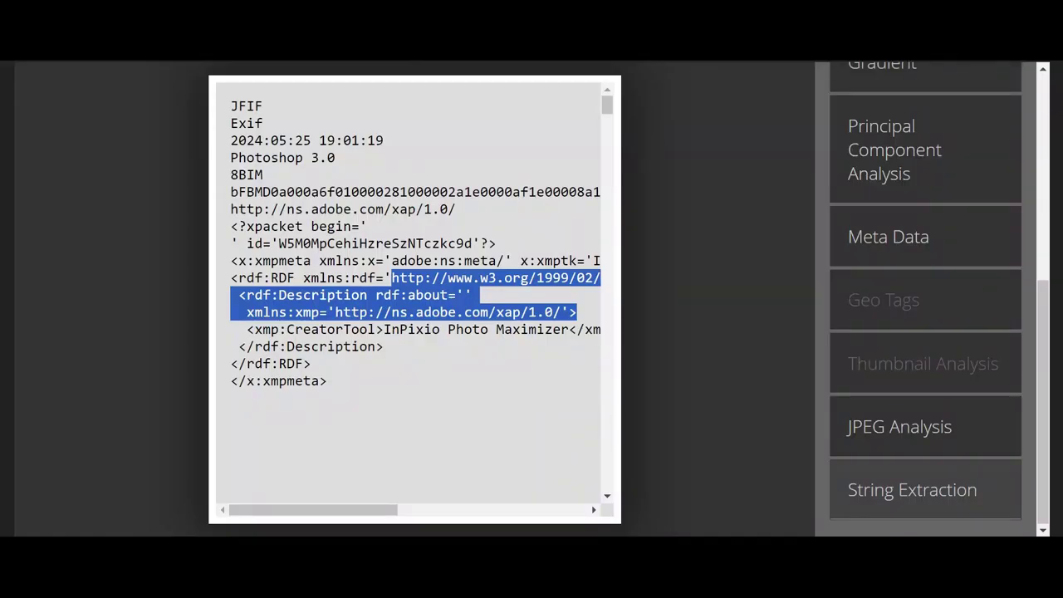
Go back to the photo analysis and open the Magnifier on the night-sky image
scroll(925, 299, "up", 5)
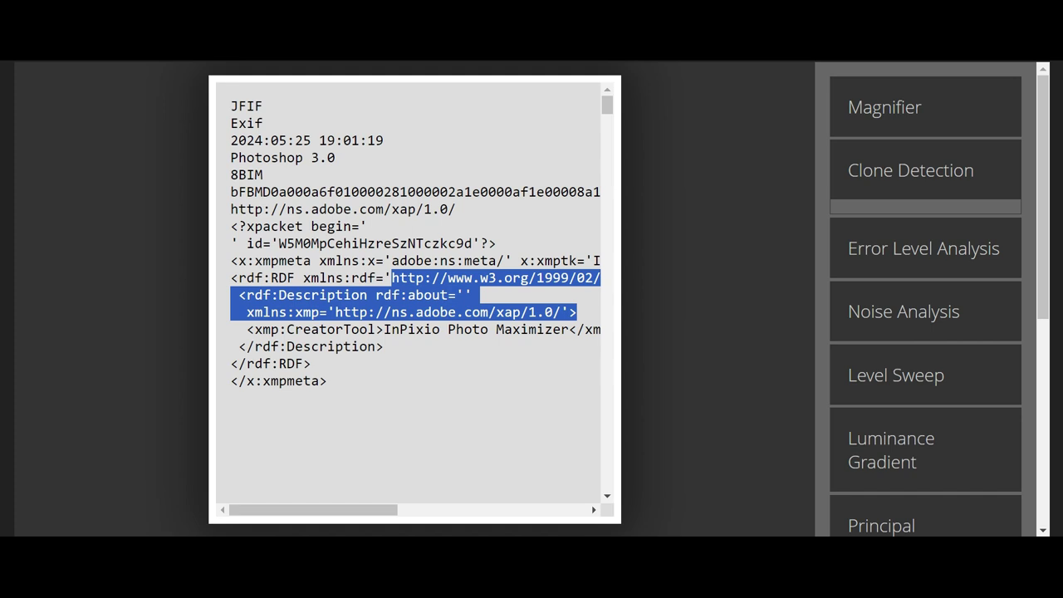
left_click(884, 107)
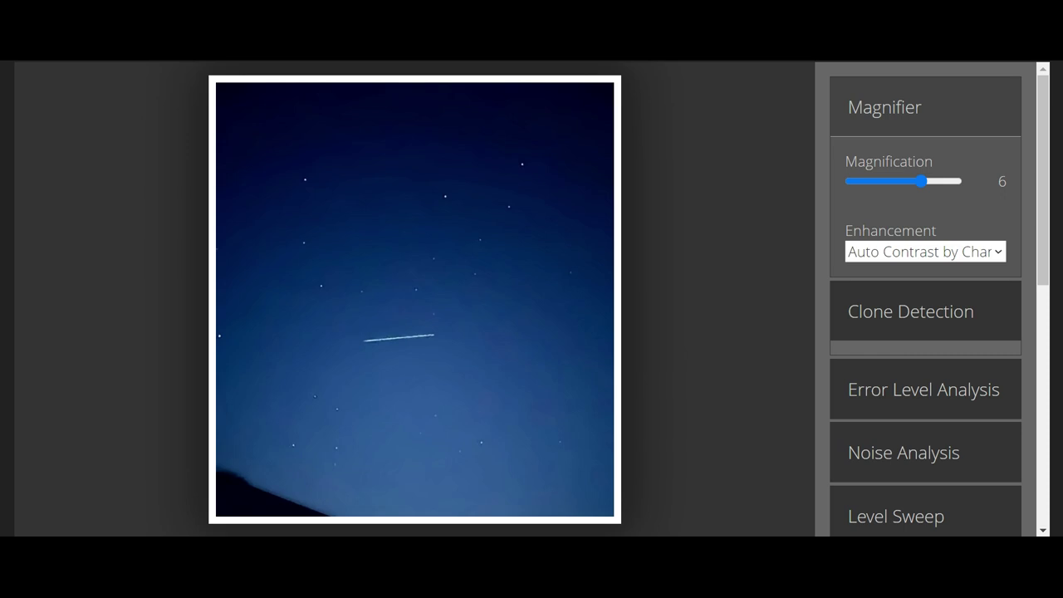
Switch to Facebook and review the original post of the light-streak photo, including its caption, full picture and top comment
left_click(499, 50)
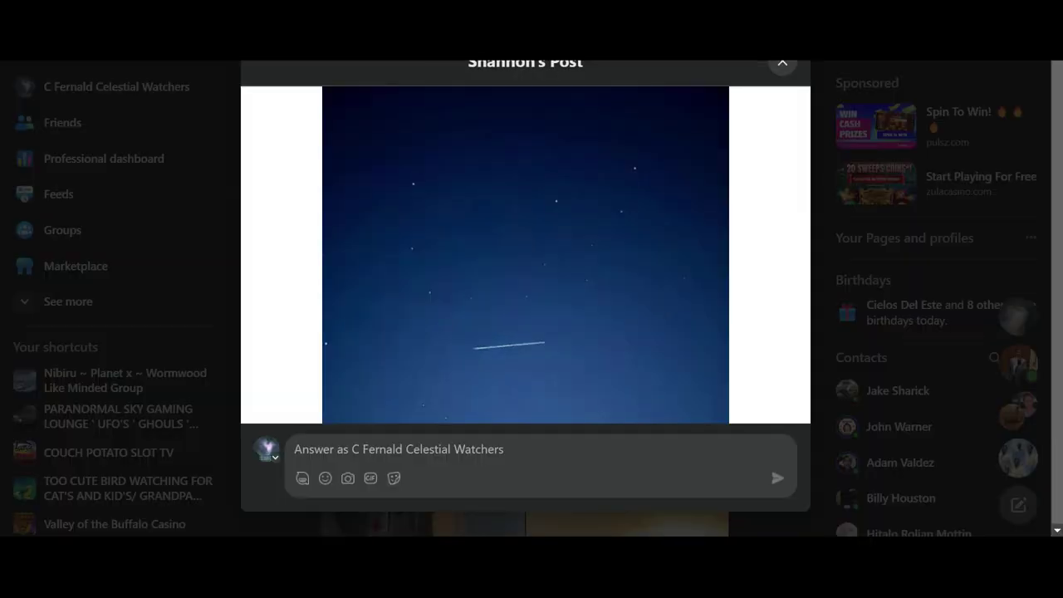
scroll(525, 249, "up", 5)
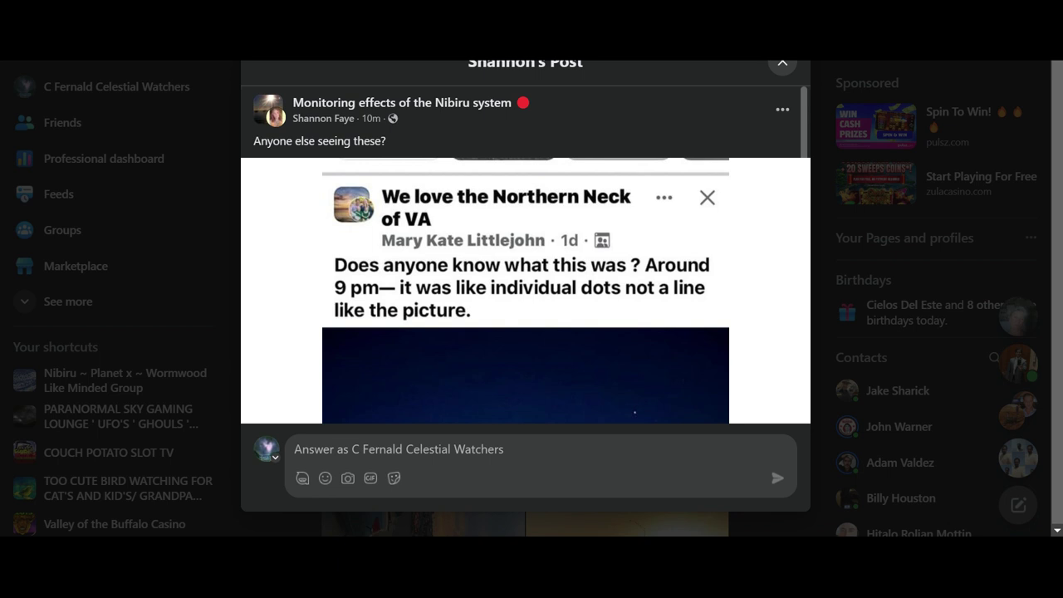
scroll(525, 291, "down", 1)
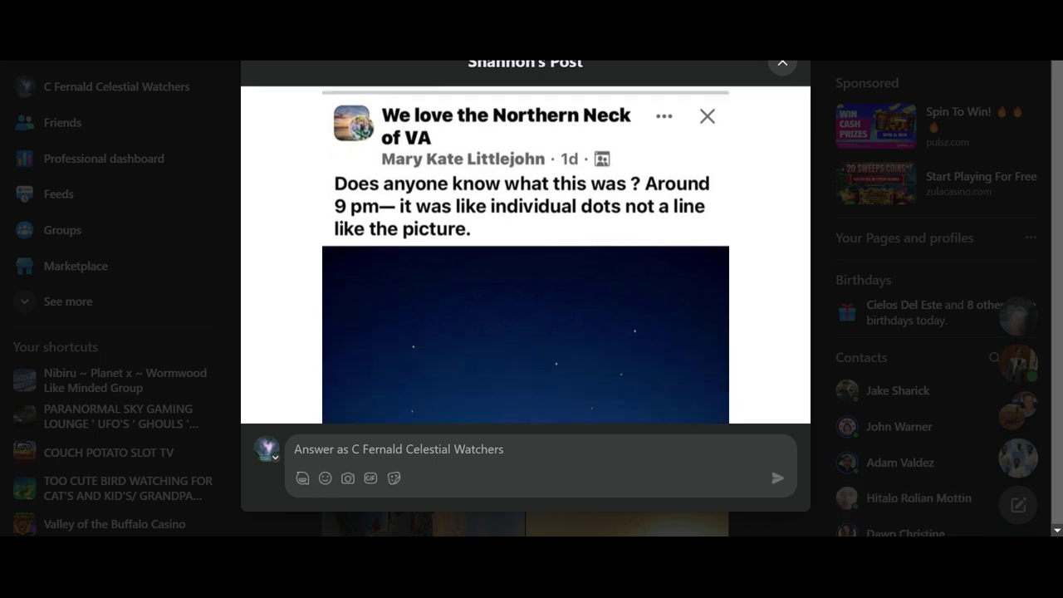
scroll(525, 249, "down", 2)
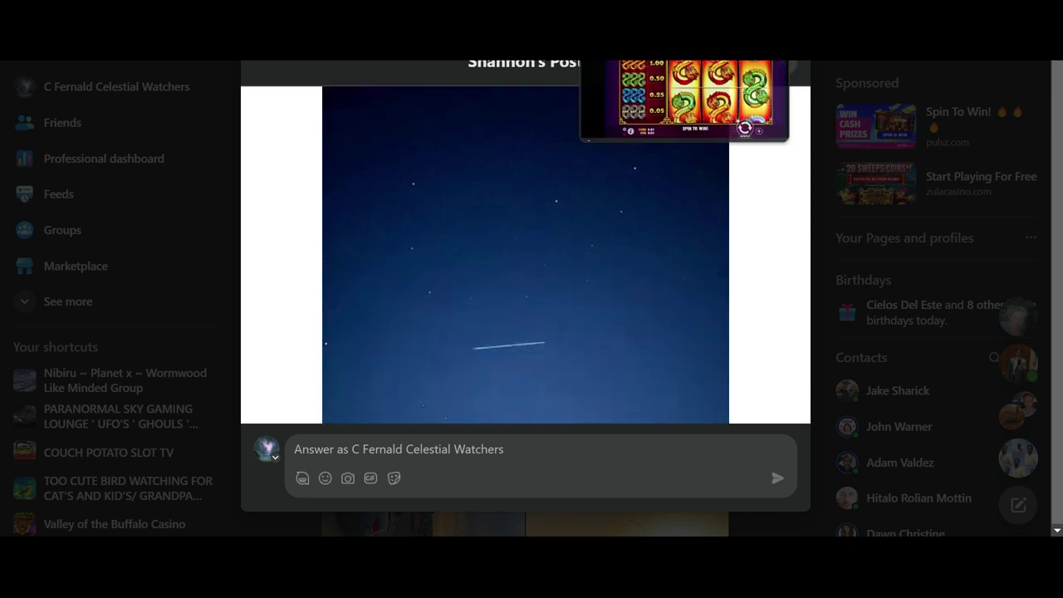
scroll(525, 249, "up", 3)
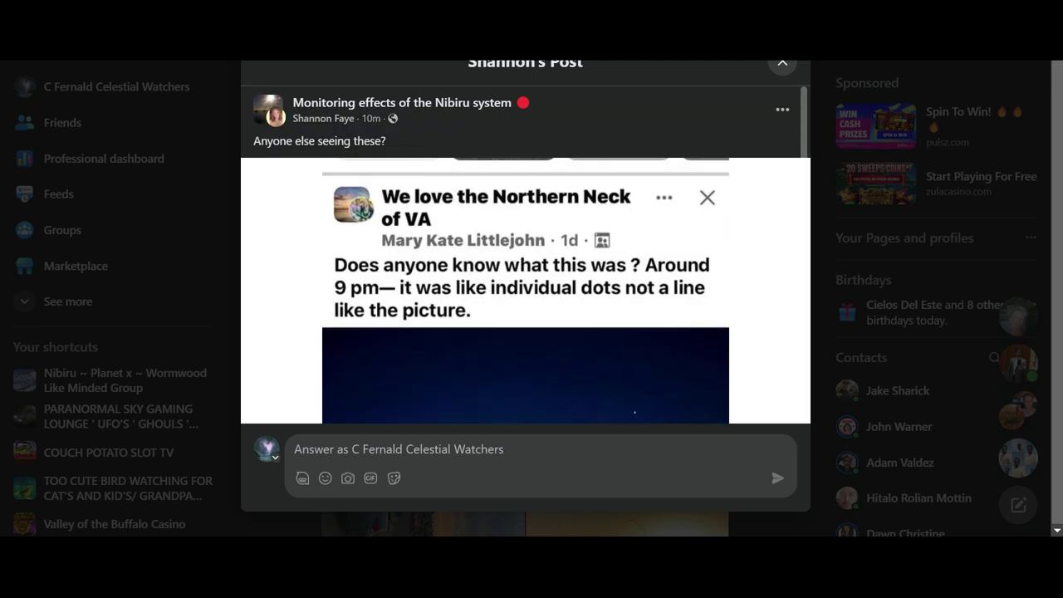
scroll(525, 249, "down", 4)
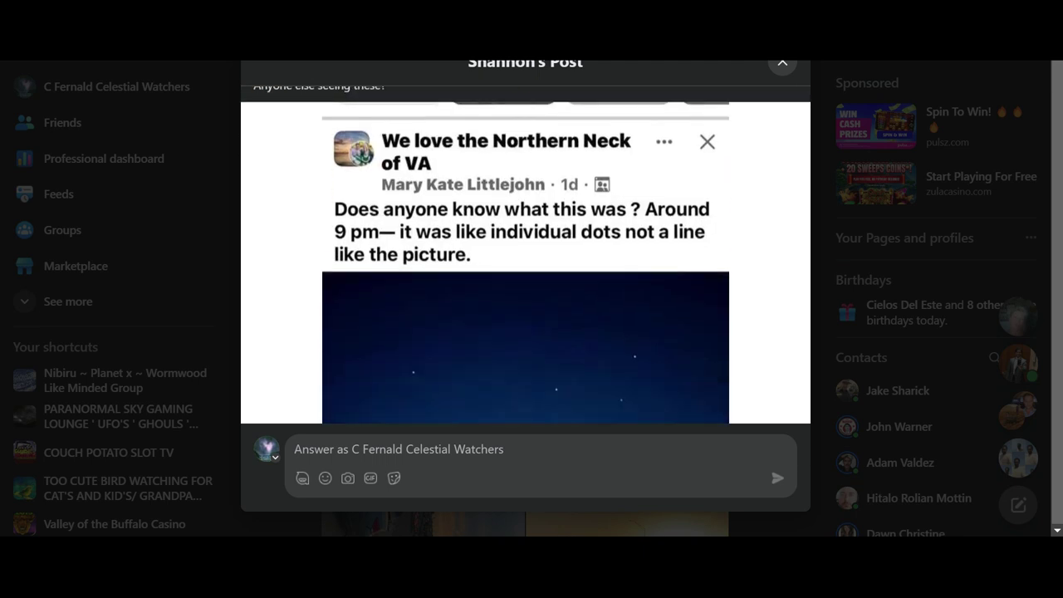
scroll(525, 249, "down", 2)
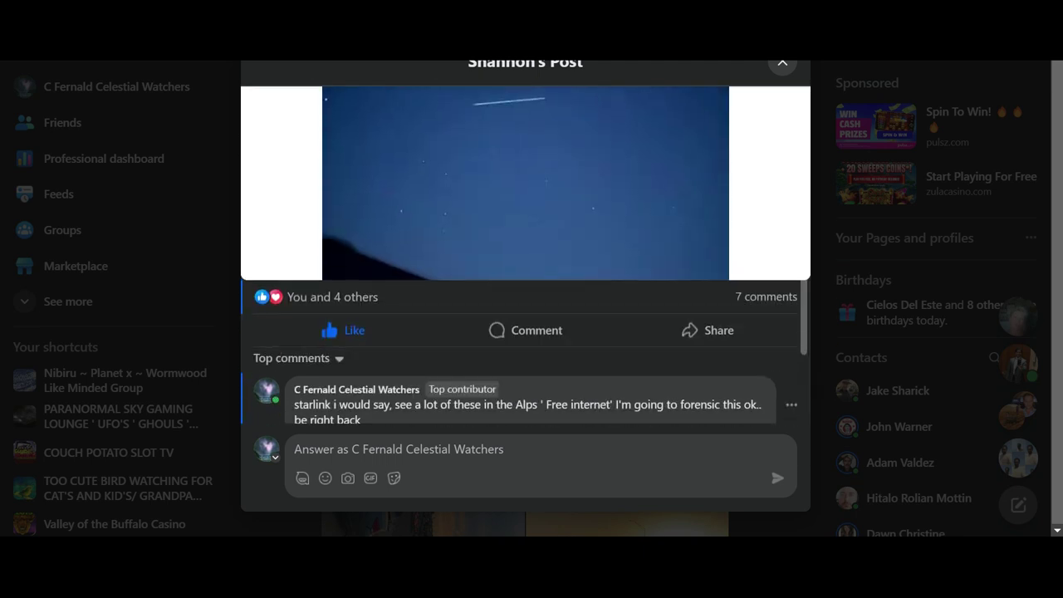
scroll(525, 249, "up", 5)
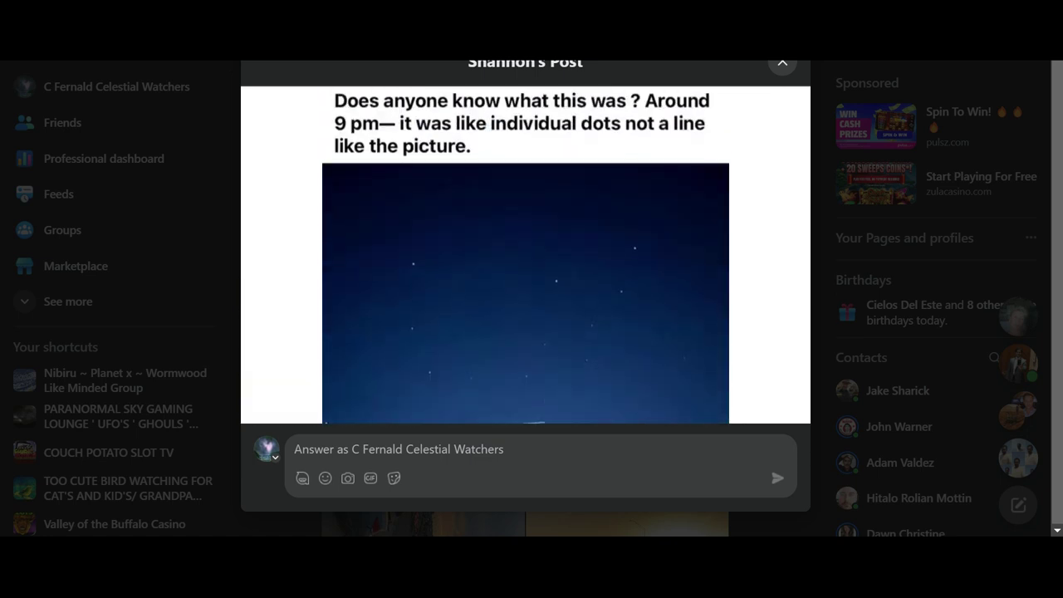
scroll(525, 249, "down", 1)
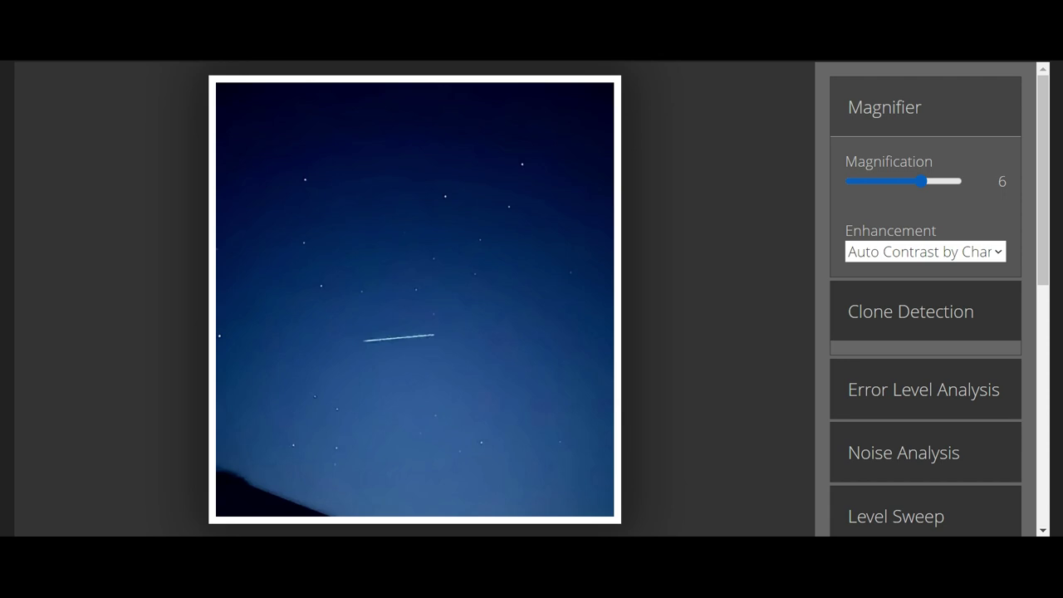
Back in Forensically, set the Magnifier enhancement to Auto Contrast and inspect the end of the light streak
left_click(925, 251)
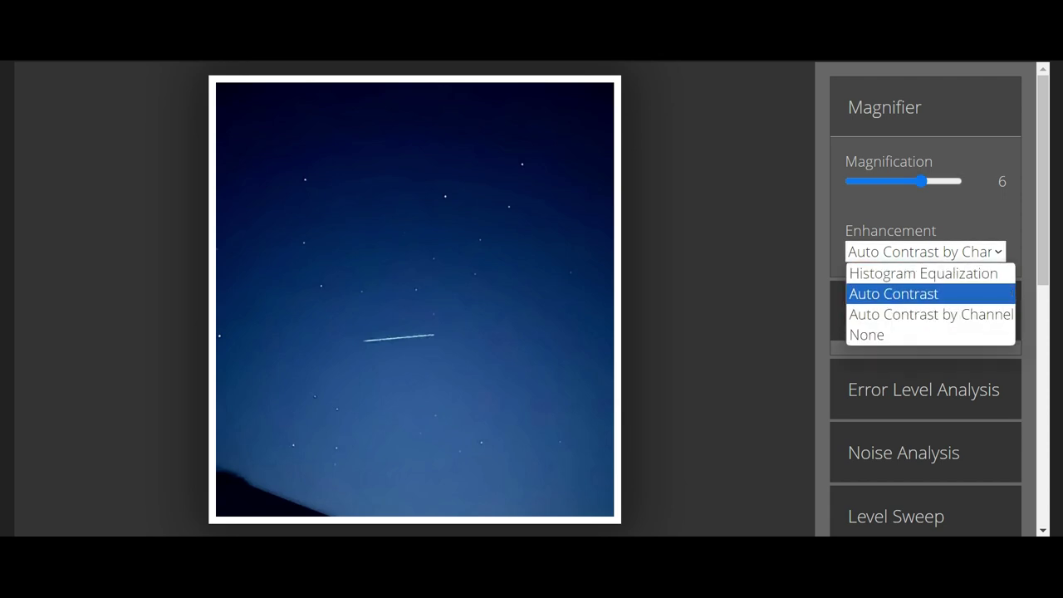
left_click(894, 293)
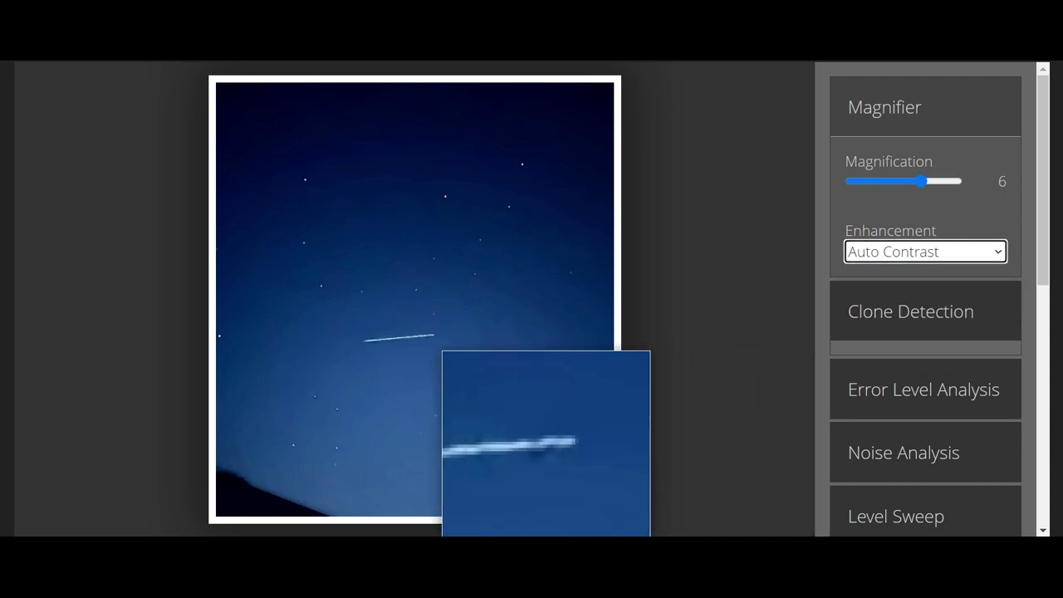